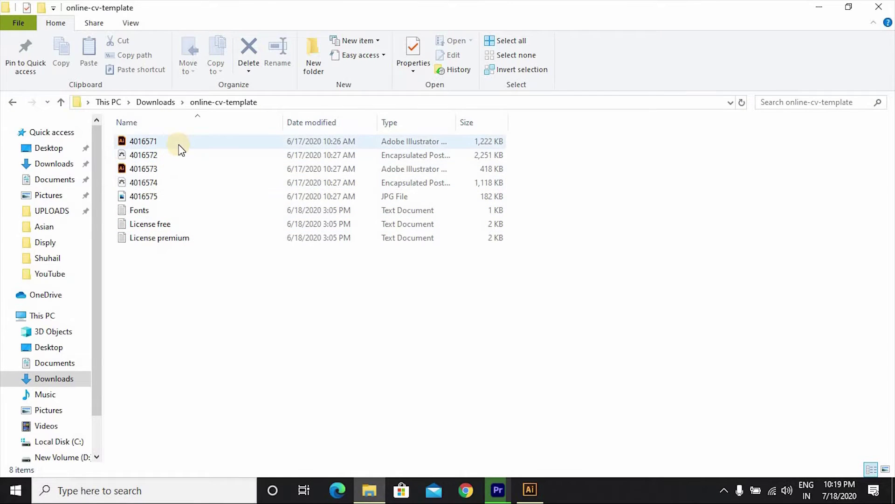
# Step: Bring Adobe Illustrator to the front from the taskbar
pyautogui.click(523, 490)
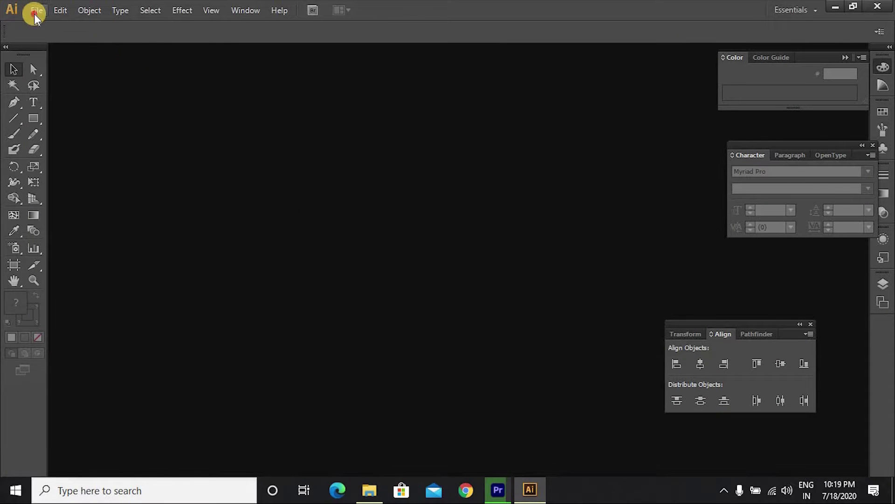
# Step: Open 4016571 from Downloads > online-cv-template after previewing templates 4016572 and 4016573
pyautogui.click(34, 13)
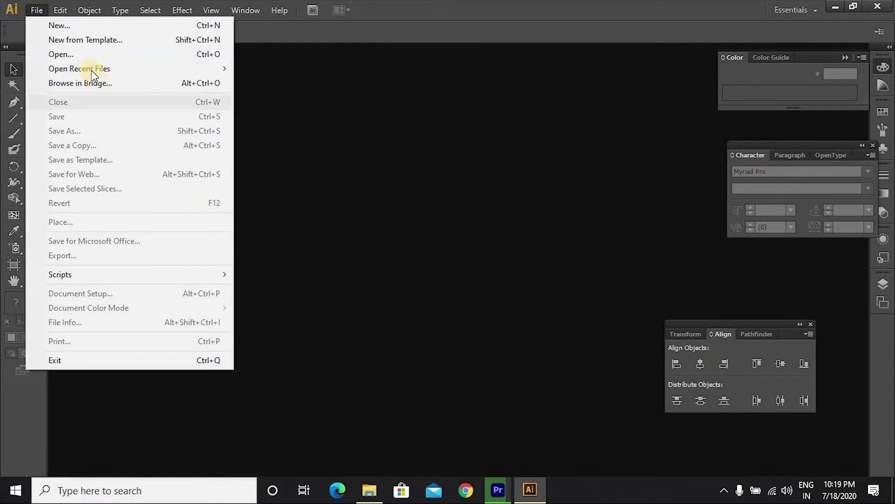
pyautogui.click(94, 55)
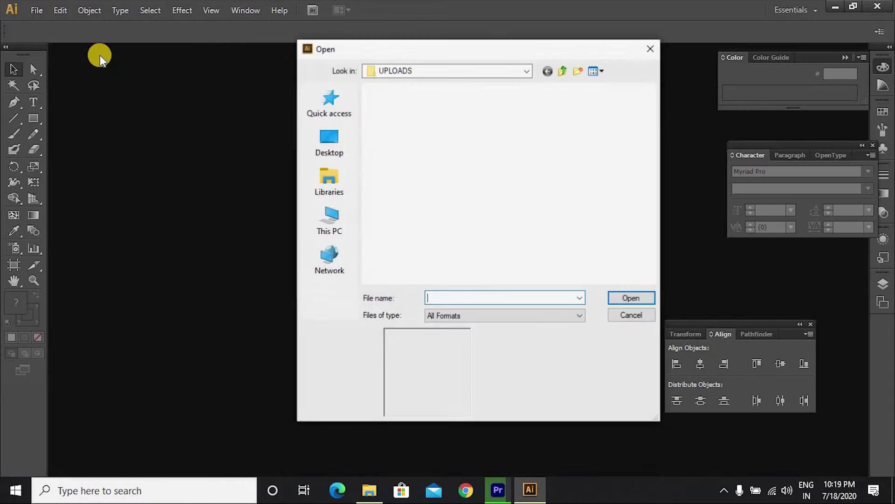
pyautogui.click(336, 107)
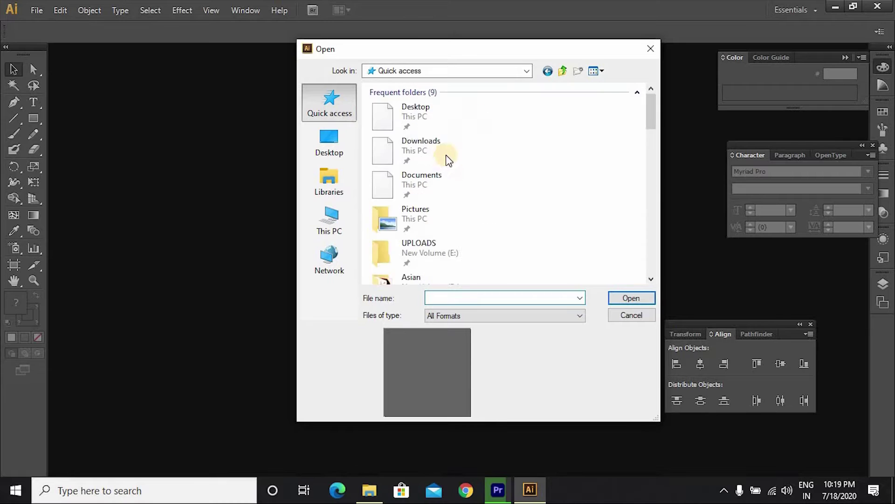
pyautogui.click(429, 150)
pyautogui.click(428, 149)
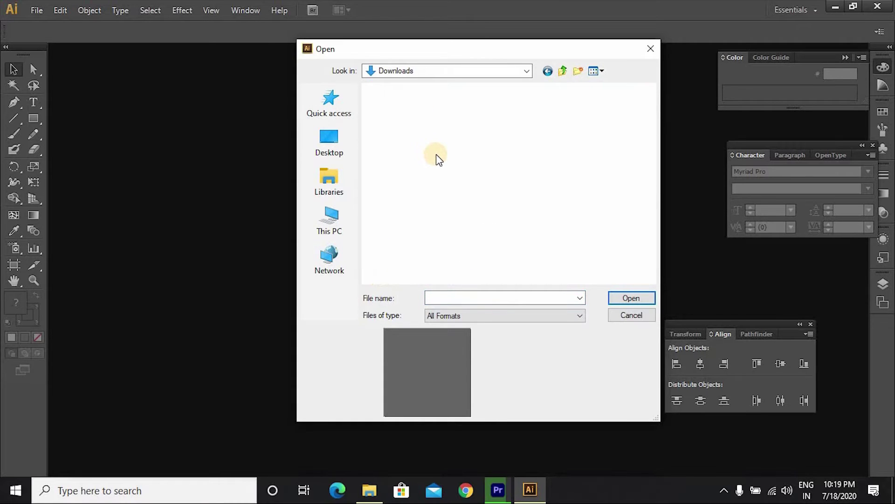
pyautogui.doubleClick(404, 229)
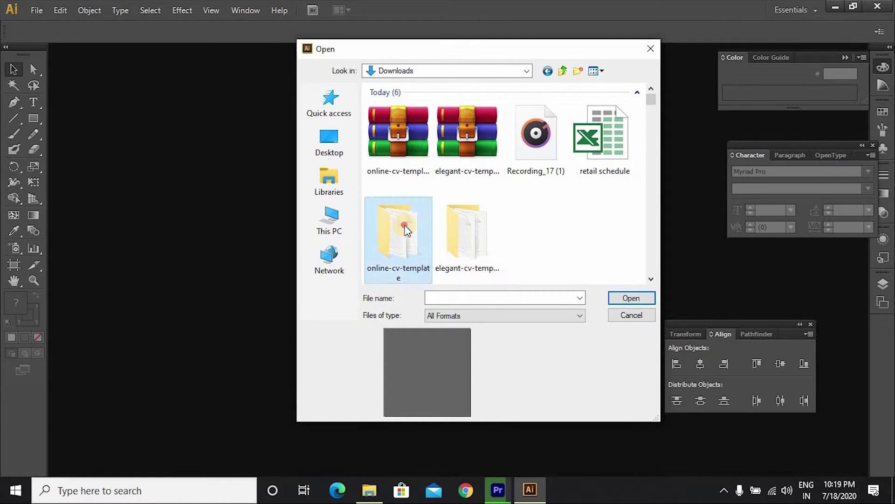
pyautogui.click(380, 104)
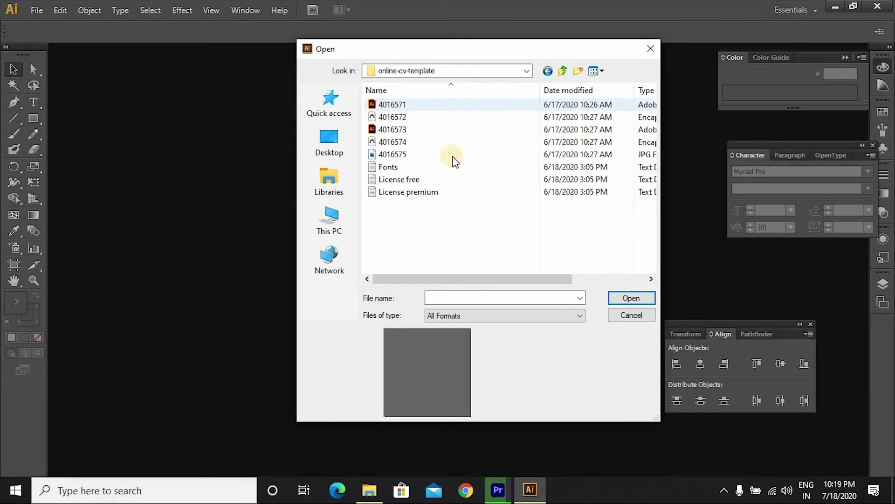
pyautogui.click(401, 116)
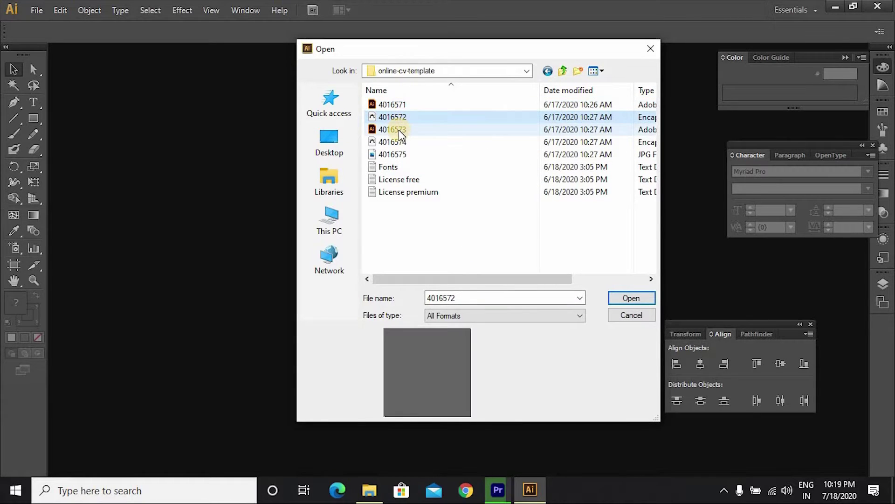
pyautogui.click(399, 130)
pyautogui.click(401, 104)
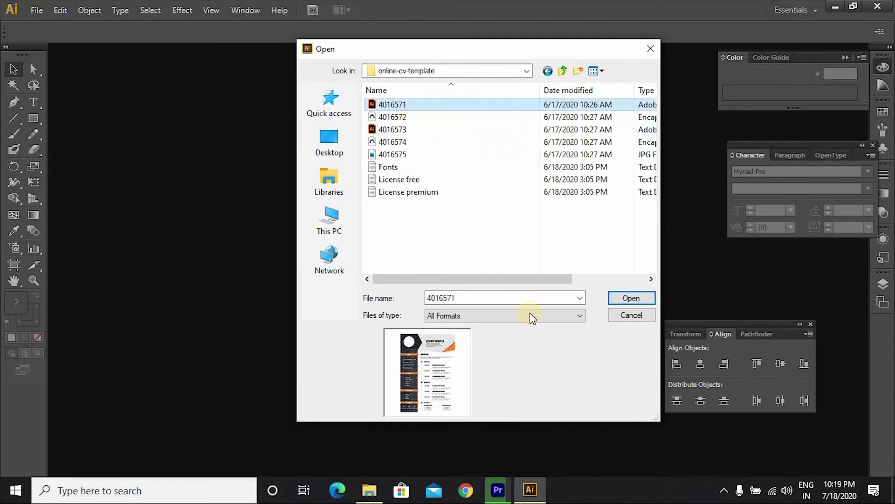
pyautogui.click(619, 299)
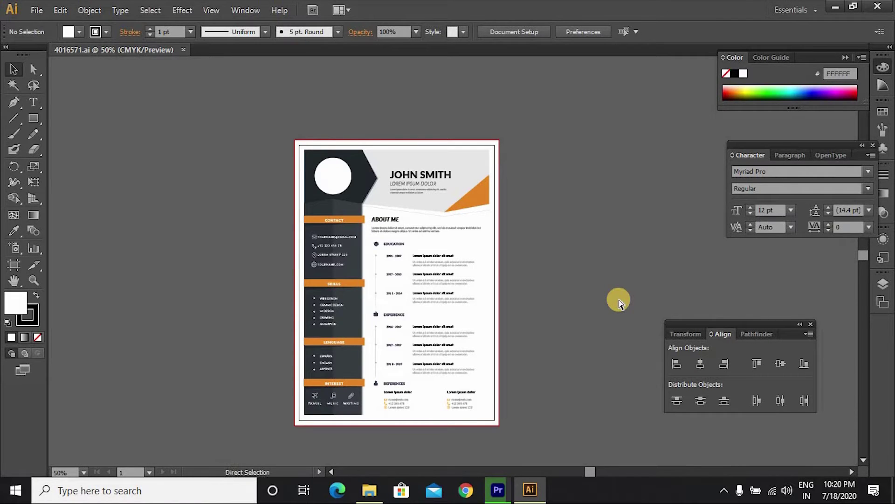
# Step: Zoom between 100% and 150% and pan until the CV name header is visible
pyautogui.hotkey('ctrl', '1')
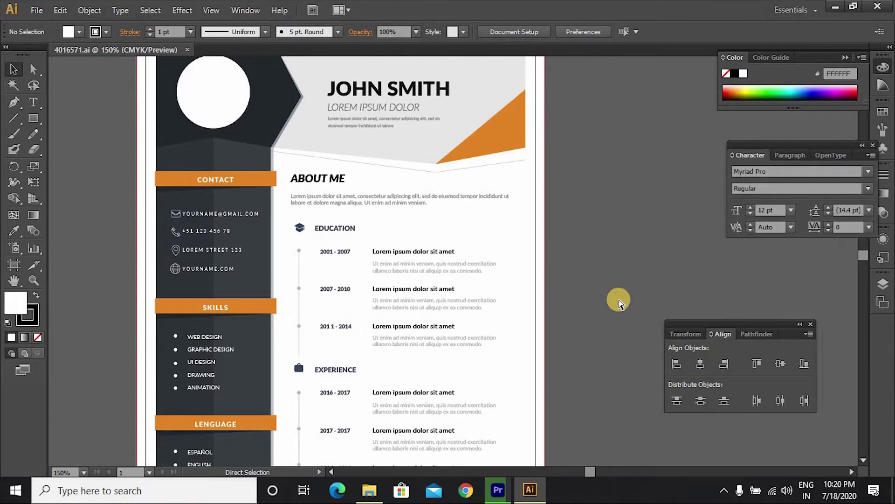
pyautogui.hotkey('ctrl', '+')
pyautogui.hotkey('ctrl', '+')
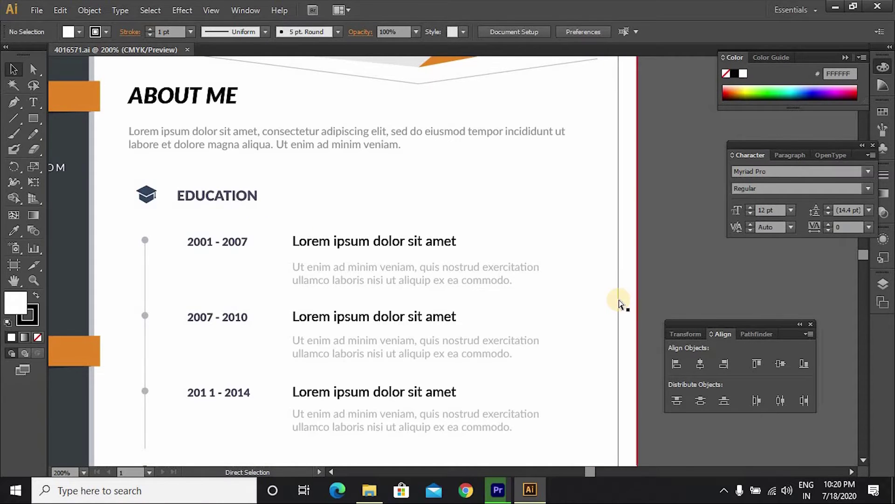
pyautogui.hotkey('ctrl', '-')
pyautogui.hotkey('ctrl', '-')
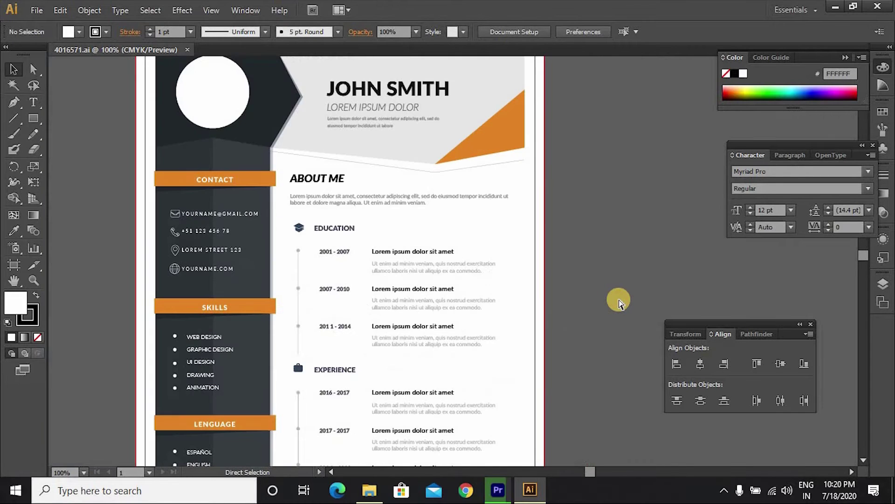
pyautogui.hotkey('ctrl', '-')
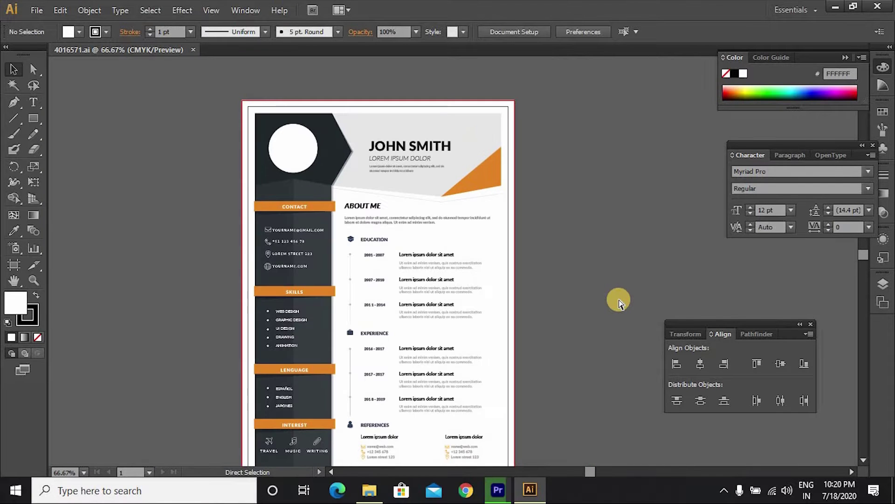
pyautogui.hotkey('ctrl', '+')
pyautogui.hotkey('ctrl', '+')
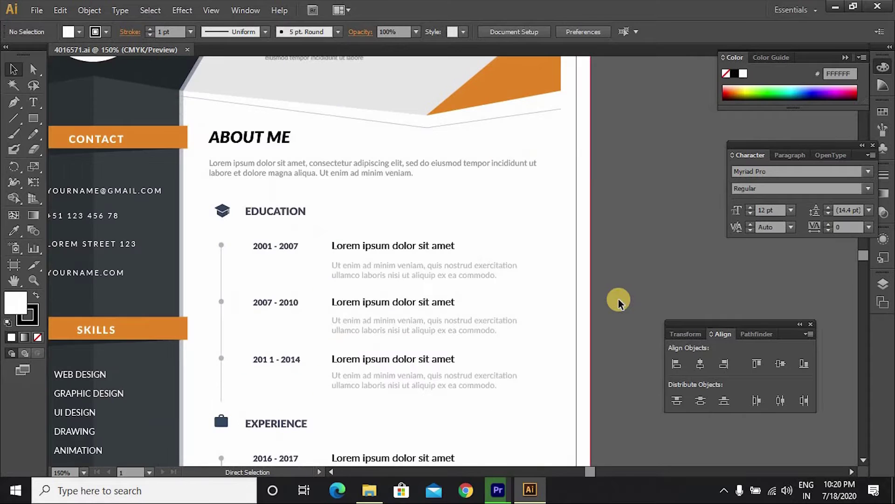
pyautogui.moveTo(355, 263); pyautogui.dragTo(493, 404)
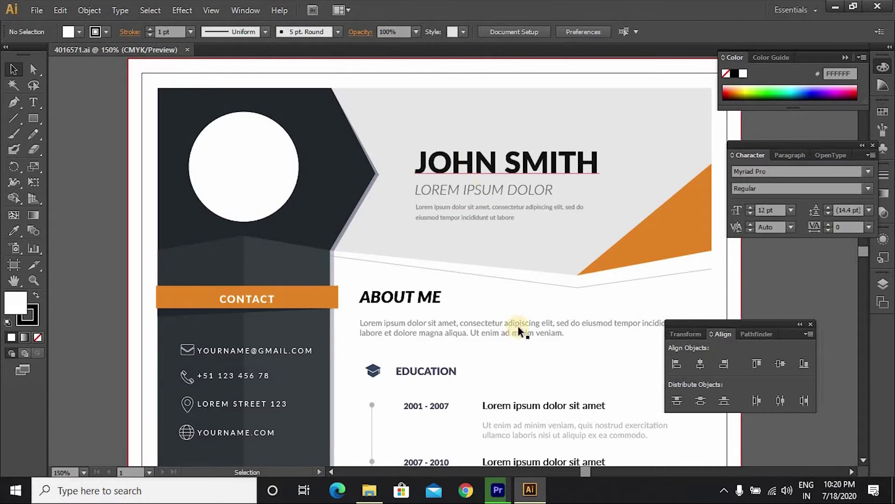
# Step: Replace the placeholder header name with the owner's full name
pyautogui.scroll(-3, 523, 334)
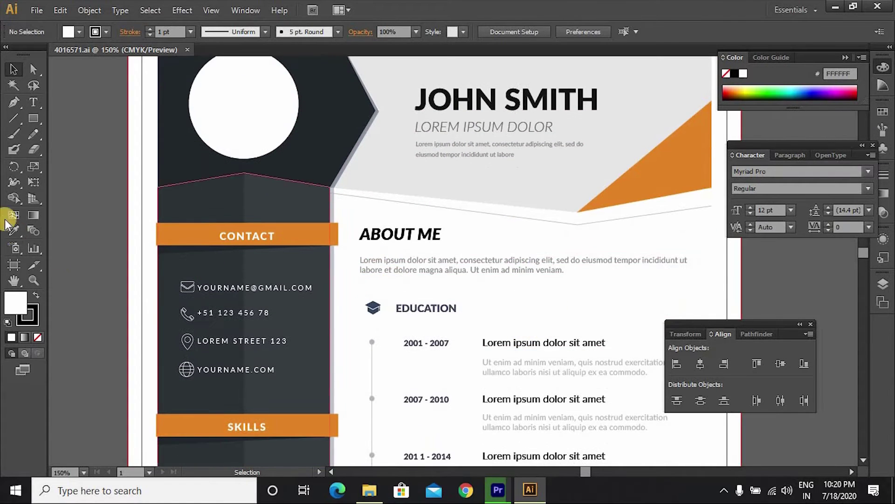
pyautogui.click(33, 101)
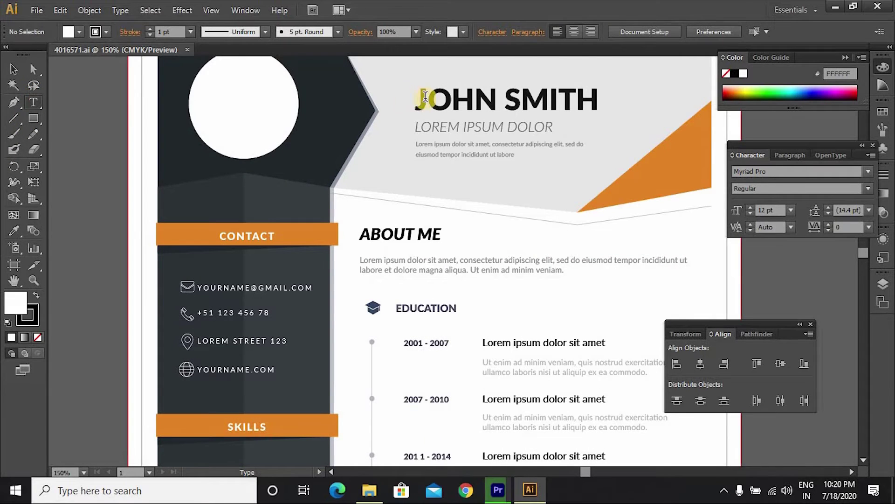
pyautogui.click(477, 96)
pyautogui.moveTo(406, 95); pyautogui.dragTo(605, 97)
pyautogui.press('BackSpace')
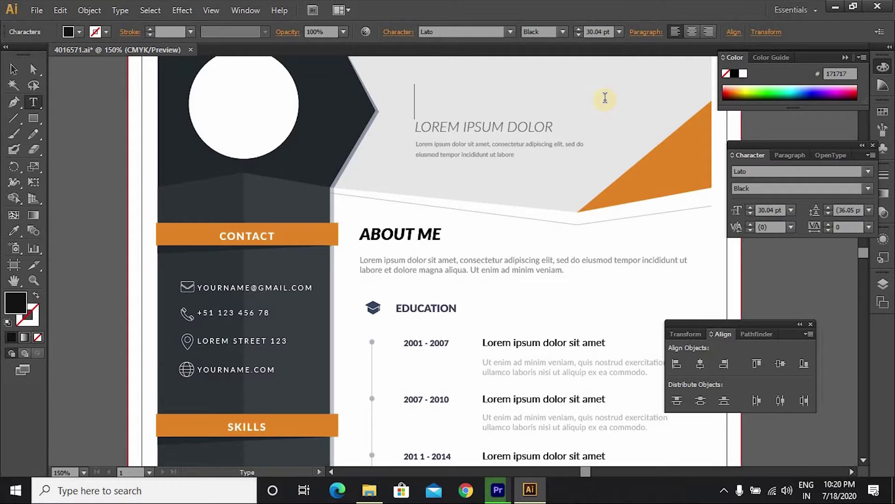
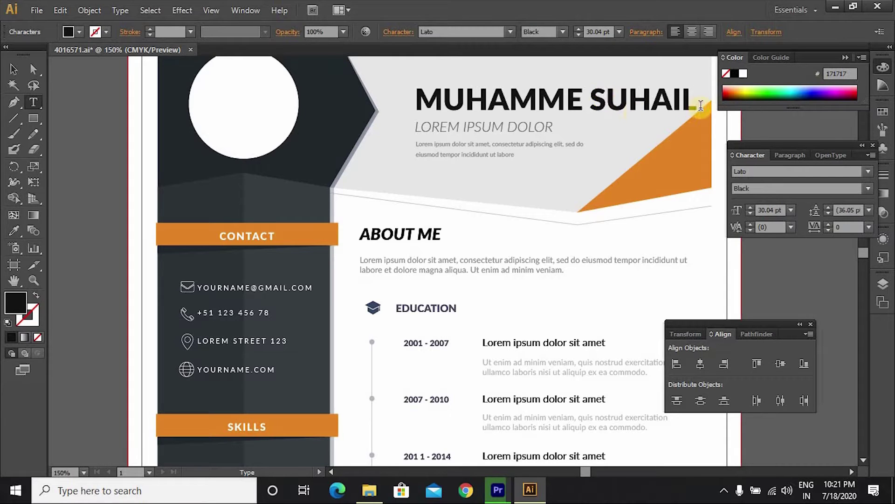
# Step: Reduce the new name's font size to 28 pt and enter the header group
pyautogui.click(682, 101)
pyautogui.moveTo(682, 101); pyautogui.dragTo(414, 100)
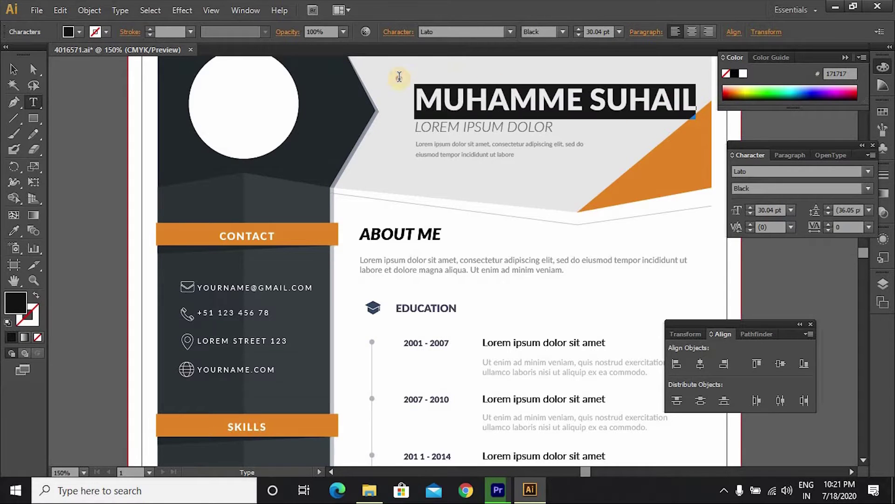
pyautogui.click(581, 36)
pyautogui.click(581, 35)
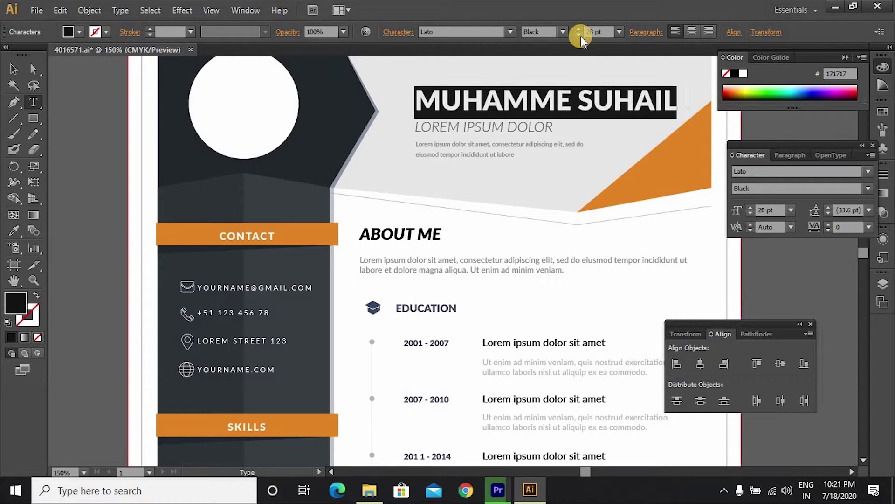
pyautogui.click(14, 65)
pyautogui.click(422, 125)
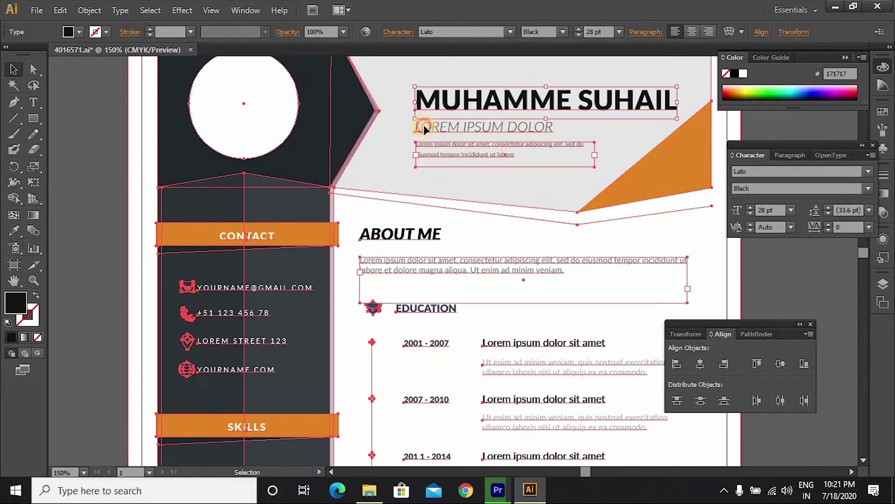
pyautogui.doubleClick(423, 125)
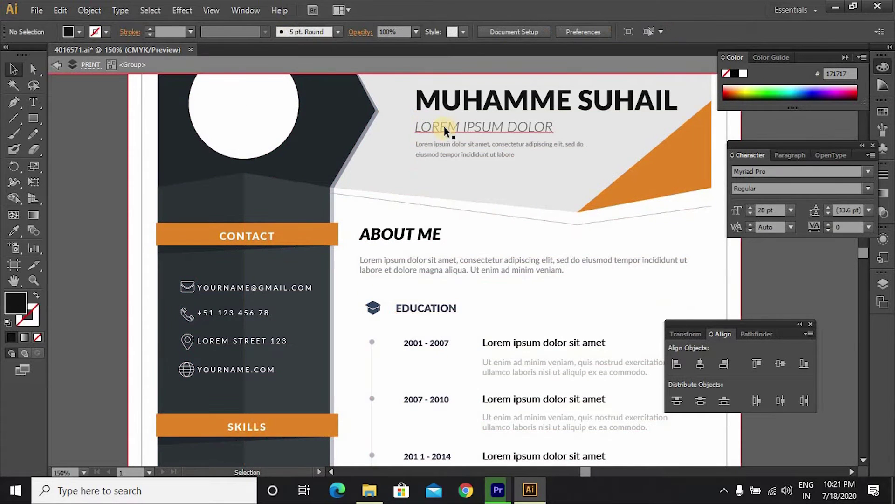
# Step: Retype the subtitle LOREM IPSUM DOLOR as GRAPHIC DESIGNER, fixing a typo along the way
pyautogui.click(33, 102)
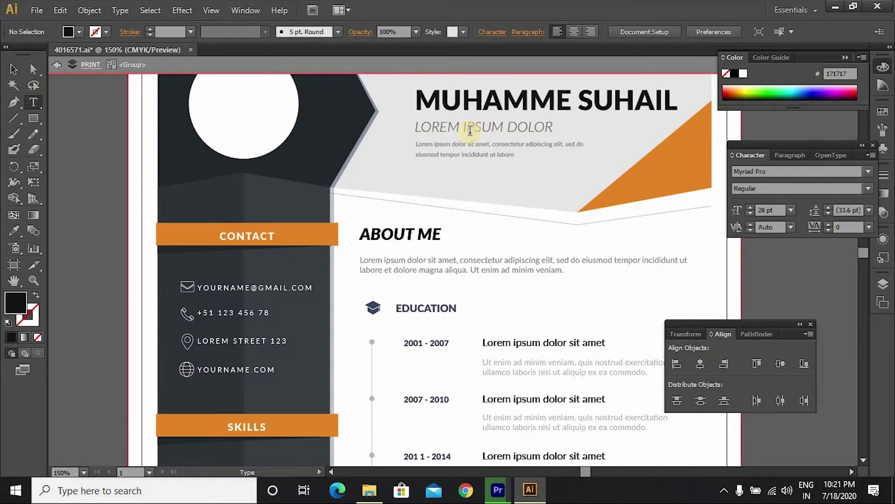
pyautogui.click(428, 124)
pyautogui.moveTo(428, 124); pyautogui.dragTo(545, 114)
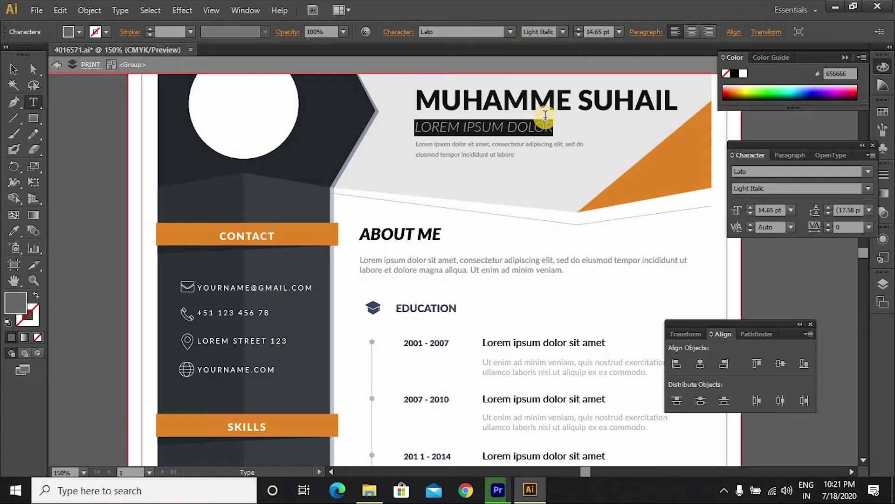
pyautogui.write('GRAPHIC')
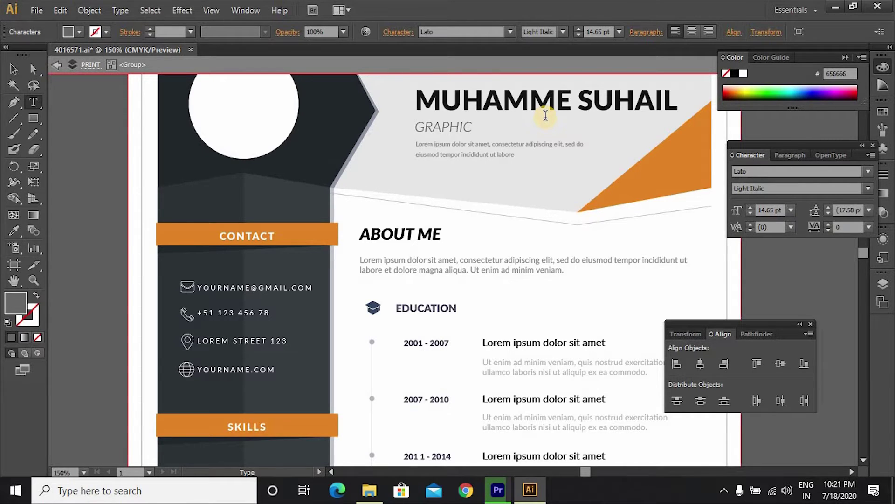
pyautogui.write(' DESIN')
pyautogui.press('BackSpace')
pyautogui.write('GNER')
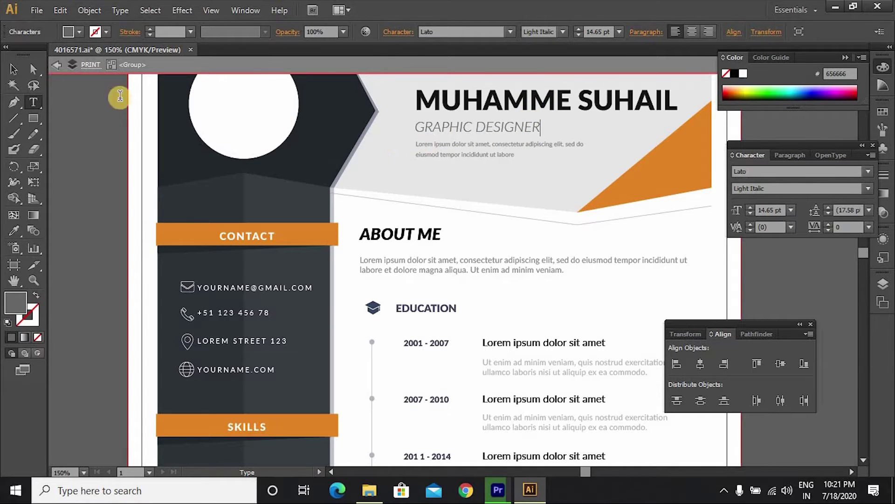
pyautogui.click(21, 72)
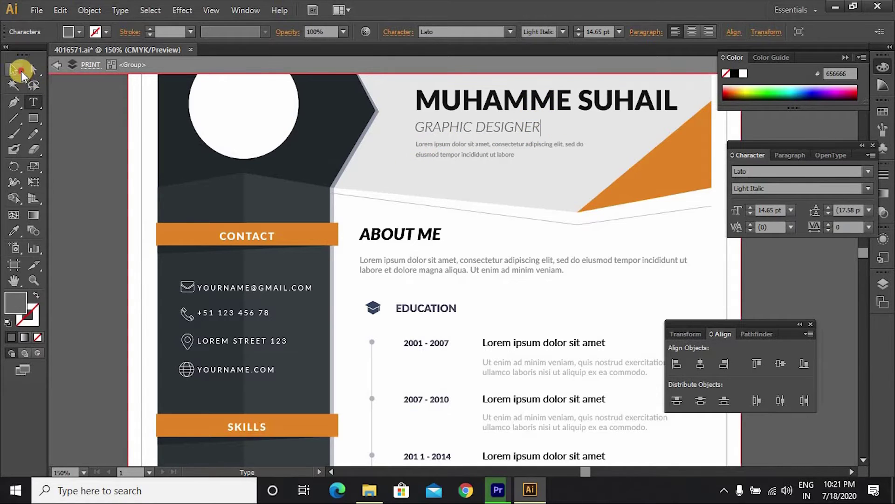
# Step: Delete the lorem ipsum paragraph under GRAPHIC DESIGNER and leave the header group
pyautogui.keyDown('shift'); pyautogui.click(477, 154); pyautogui.keyUp('shift')
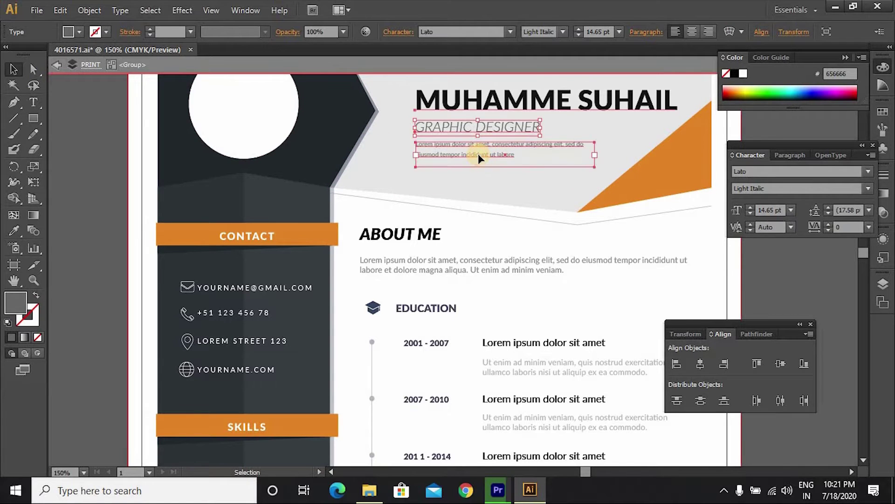
pyautogui.hotkey('ctrl', 'g')
pyautogui.doubleClick(477, 154)
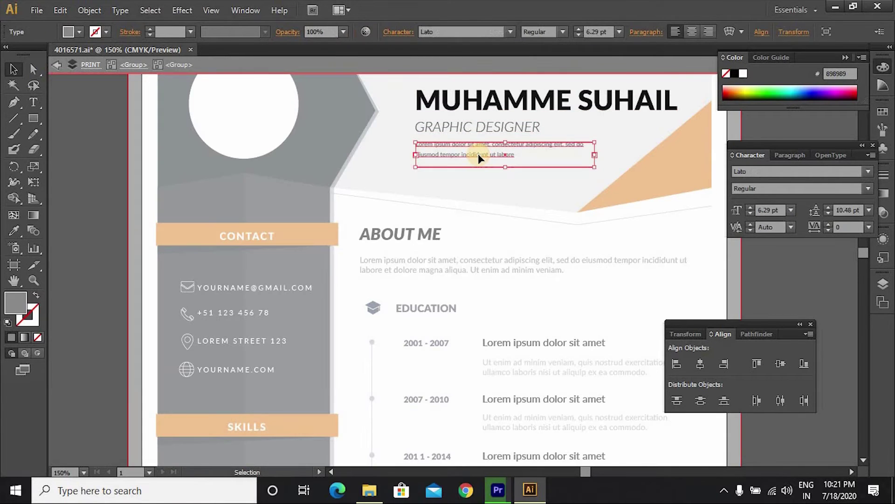
pyautogui.press('Delete')
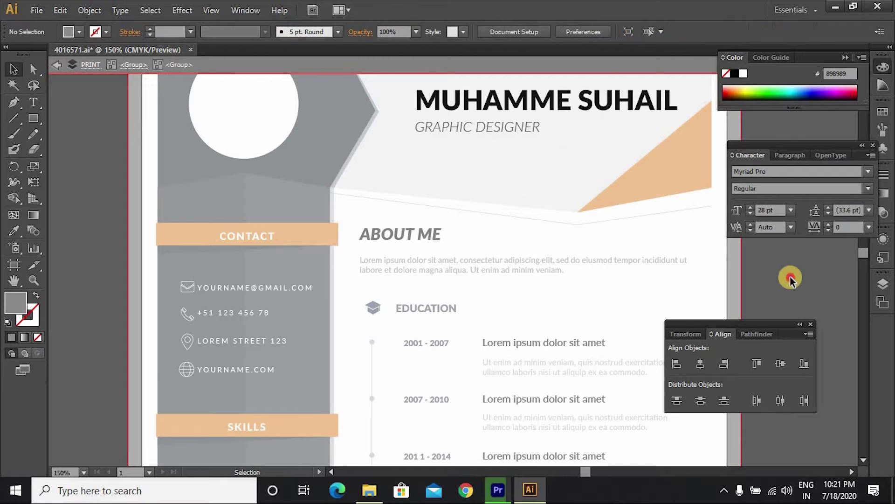
pyautogui.doubleClick(789, 279)
pyautogui.scroll(3, 620, 196)
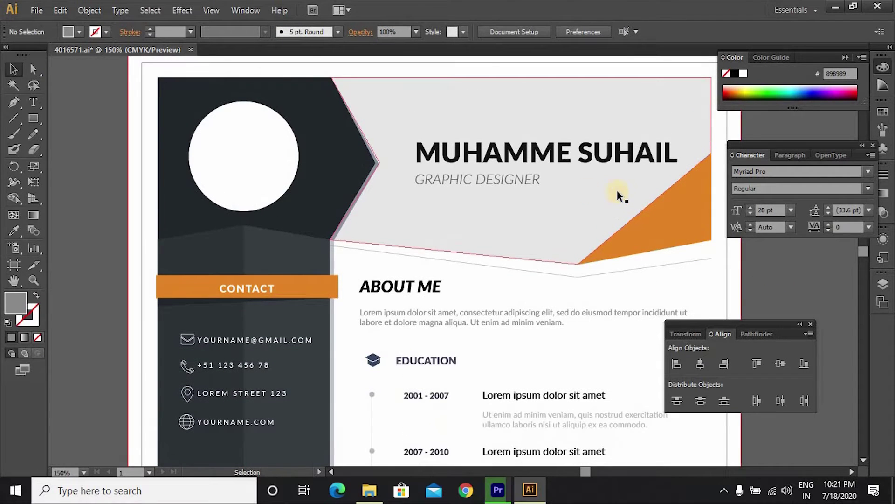
pyautogui.scroll(-2, 550, 237)
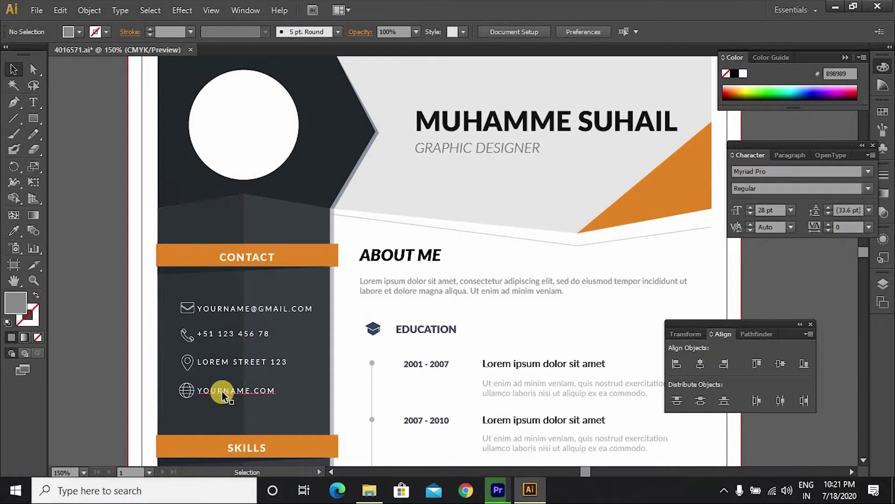
pyautogui.doubleClick(219, 314)
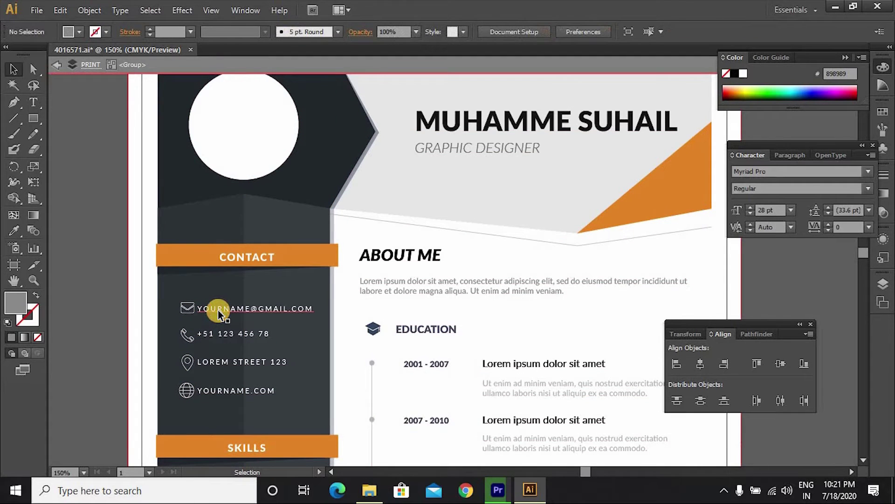
# Step: Replace YOURNAME in the contact e-mail line with the owner's e-mail name
pyautogui.click(220, 313)
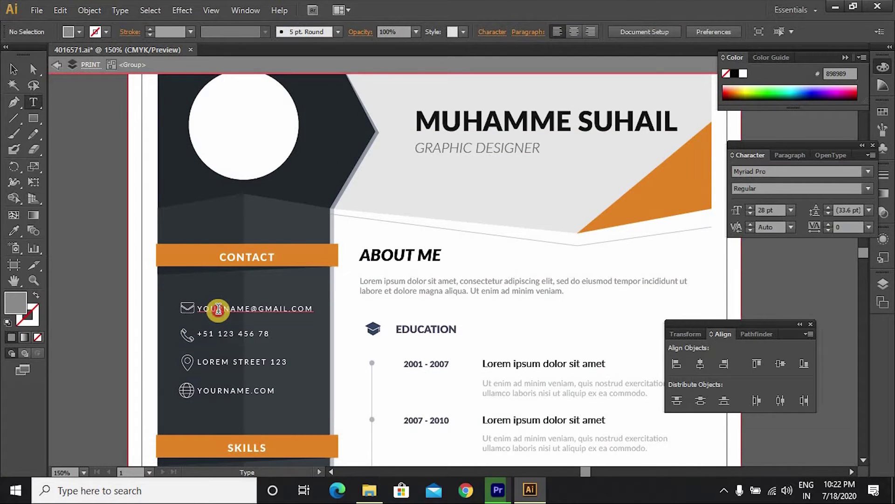
pyautogui.doubleClick(215, 309)
pyautogui.moveTo(201, 308); pyautogui.dragTo(252, 306)
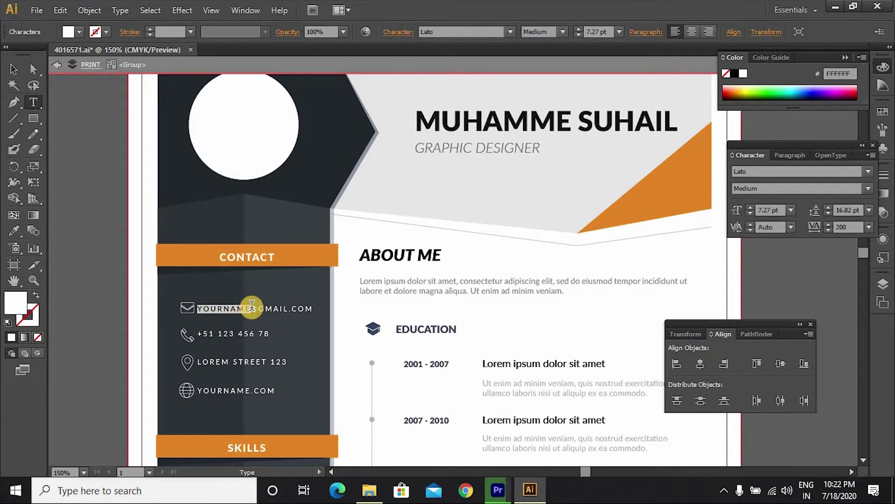
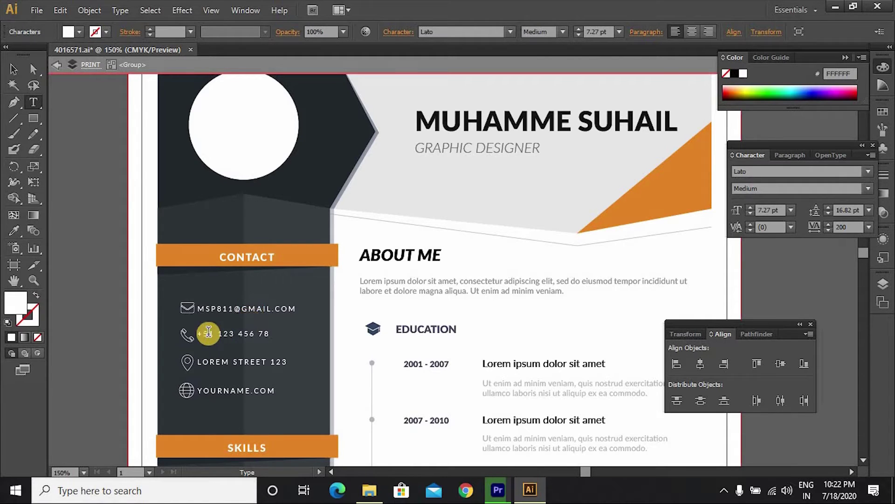
# Step: Replace the placeholder phone digits with the owner's phone number
pyautogui.moveTo(201, 332); pyautogui.dragTo(262, 334)
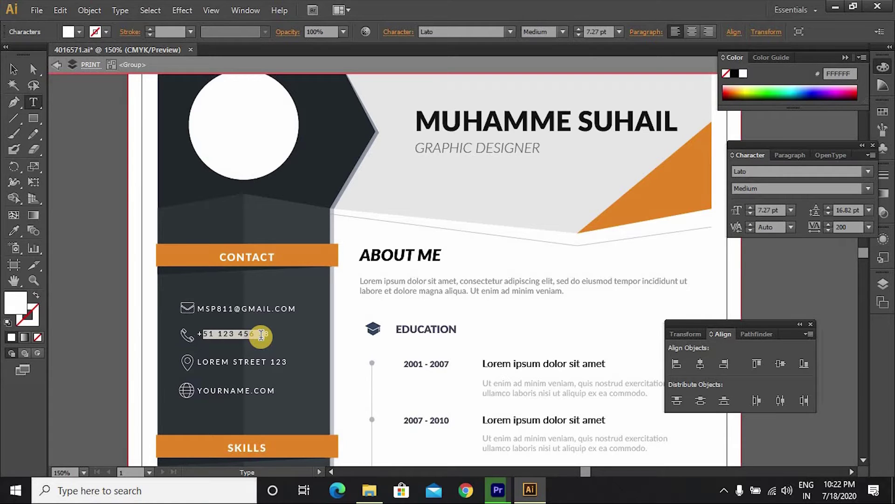
pyautogui.write('9748')
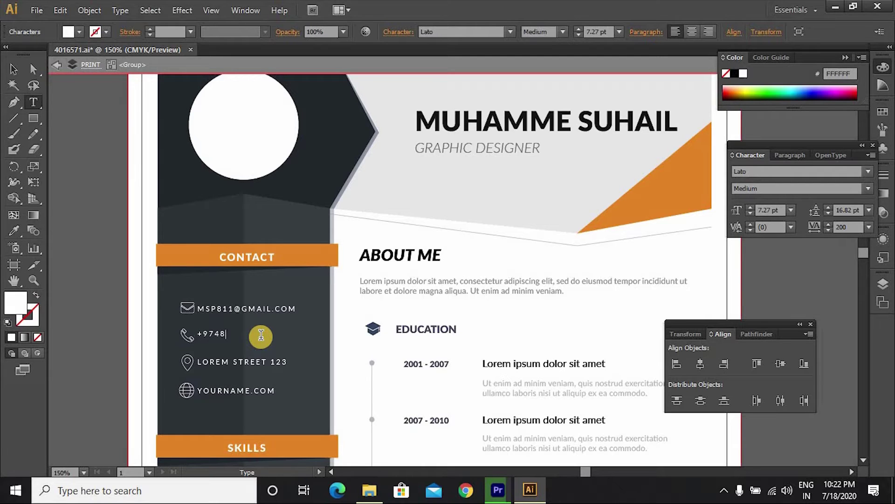
pyautogui.press('BackSpace')
pyautogui.press('BackSpace')
# Step: Replace LOREM STREET 123 with the owner's city and country, then select YOURNAME.COM
pyautogui.click(206, 361)
pyautogui.moveTo(205, 360); pyautogui.dragTo(228, 360)
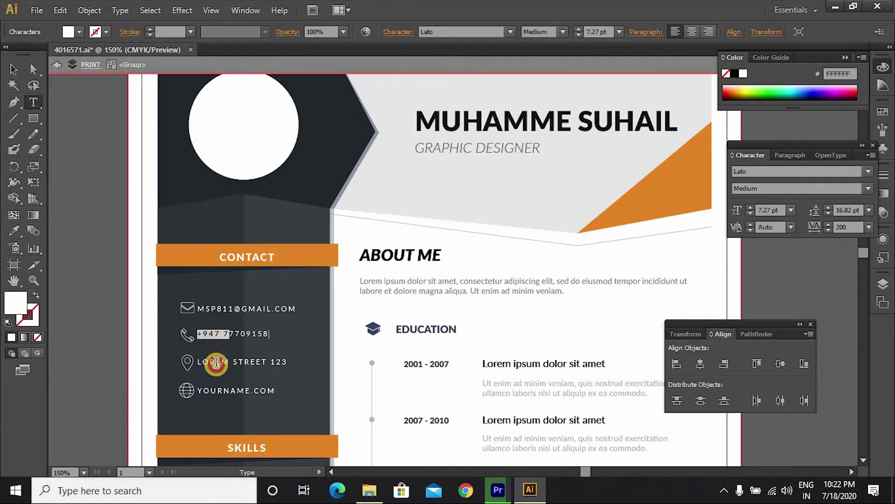
pyautogui.click(217, 361)
pyautogui.moveTo(197, 361); pyautogui.dragTo(284, 366)
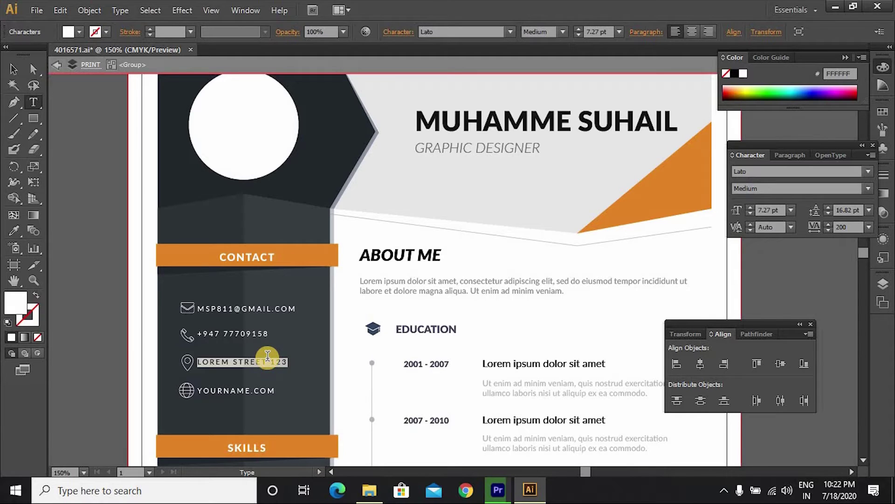
pyautogui.write('DOHA . QATAR')
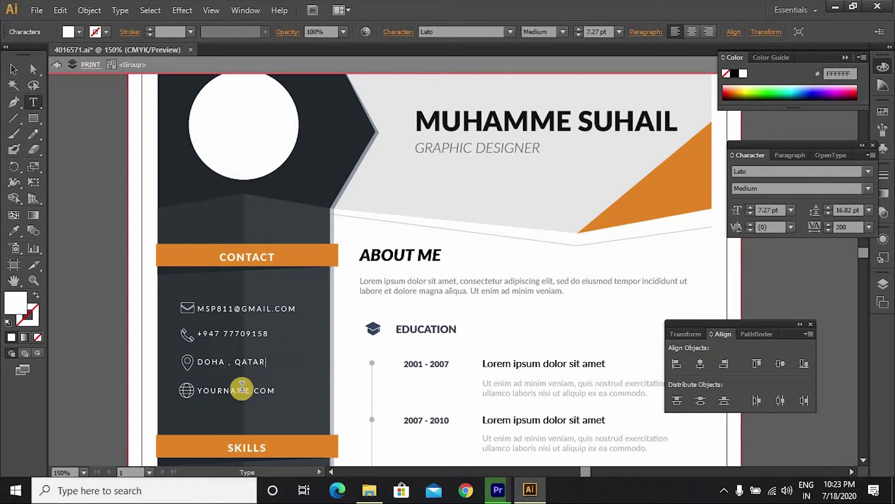
pyautogui.moveTo(200, 389); pyautogui.dragTo(288, 392)
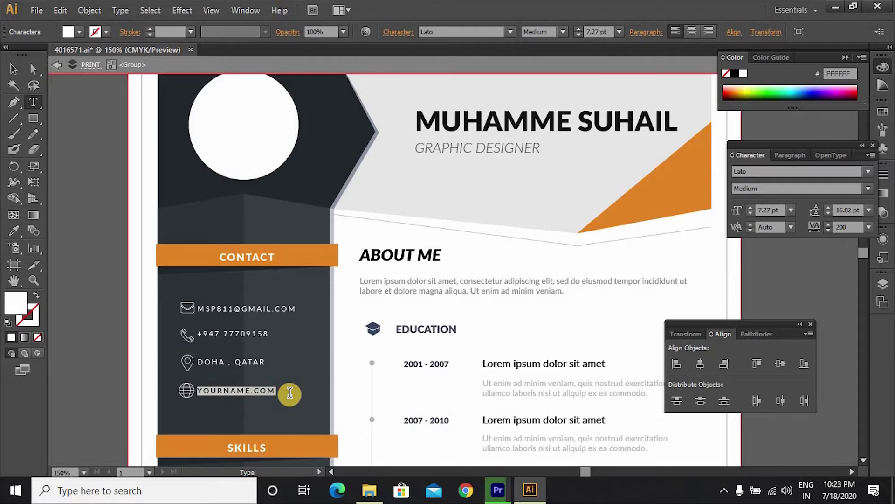
pyautogui.scroll(-3, 280, 382)
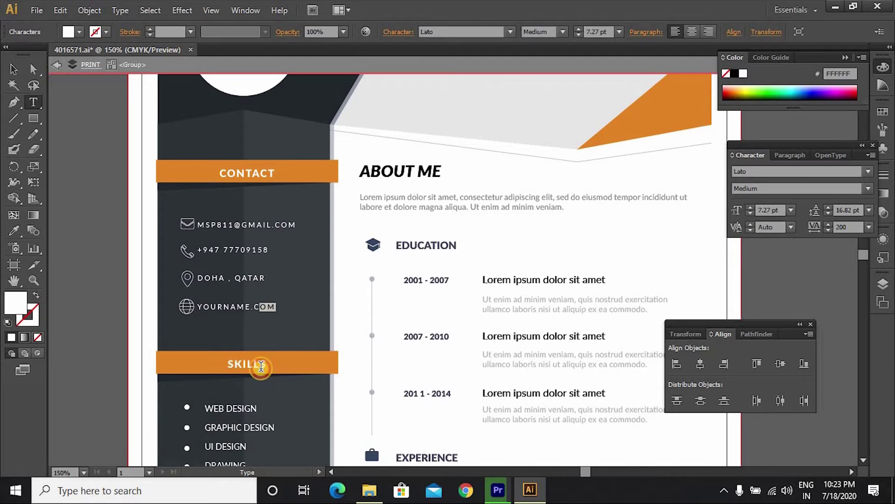
pyautogui.click(13, 69)
pyautogui.click(246, 306)
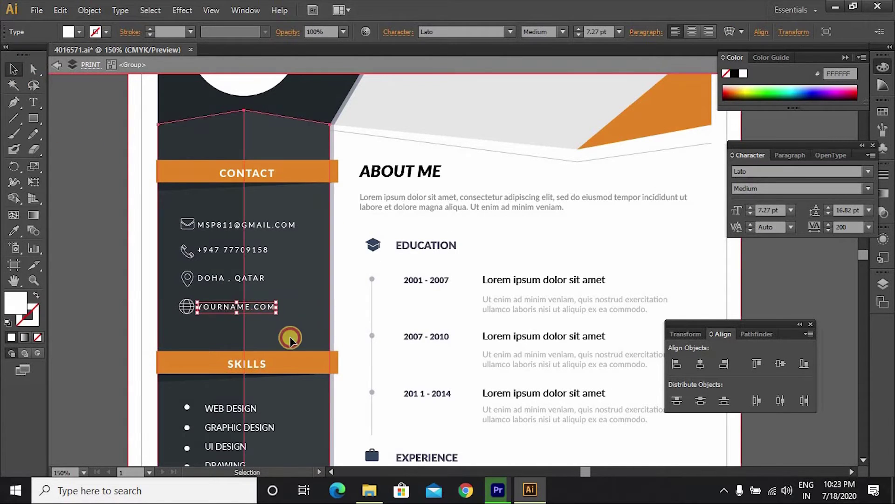
pyautogui.click(253, 365)
pyautogui.click(254, 367)
pyautogui.scroll(-5, 254, 368)
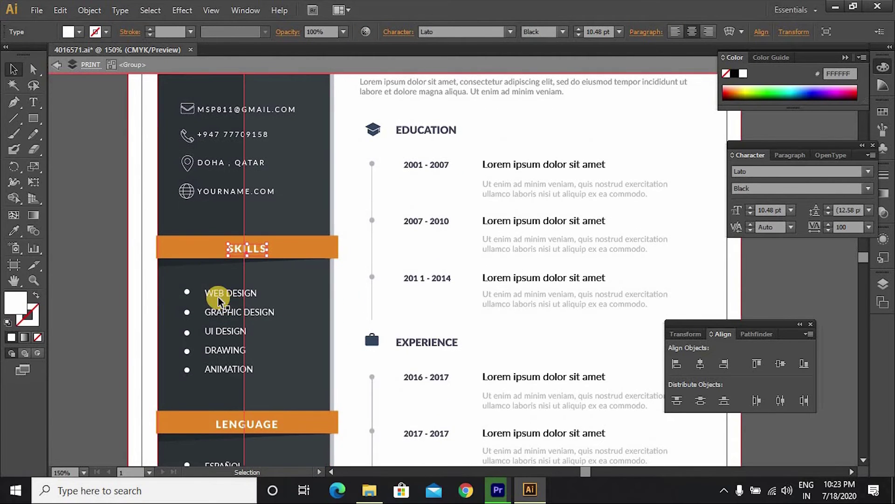
pyautogui.click(228, 297)
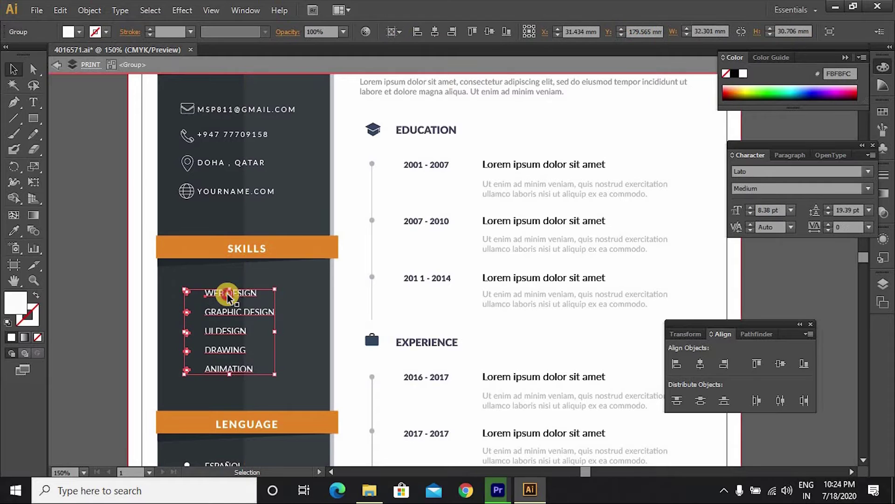
pyautogui.doubleClick(229, 294)
pyautogui.click(234, 292)
pyautogui.doubleClick(260, 292)
pyautogui.moveTo(260, 292); pyautogui.dragTo(275, 313)
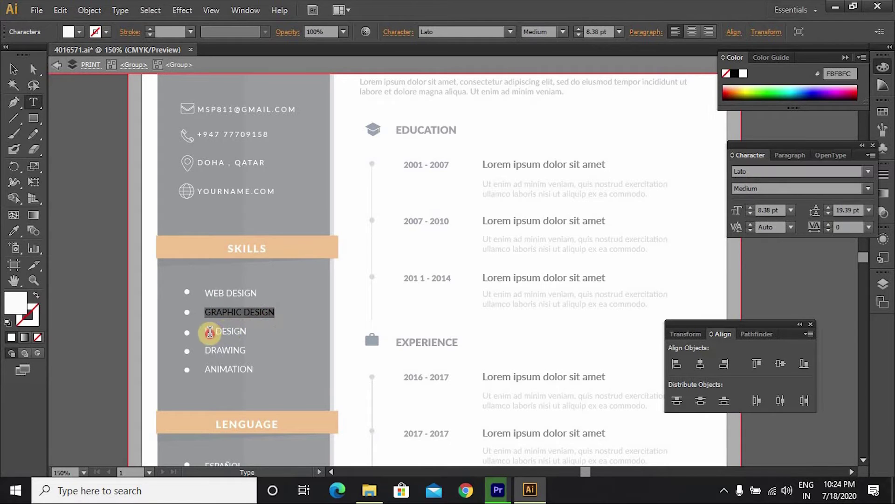
pyautogui.moveTo(209, 331)
pyautogui.mouseDown()
pyautogui.moveTo(247, 332)
pyautogui.moveTo(248, 352)
pyautogui.moveTo(257, 353)
pyautogui.mouseUp()
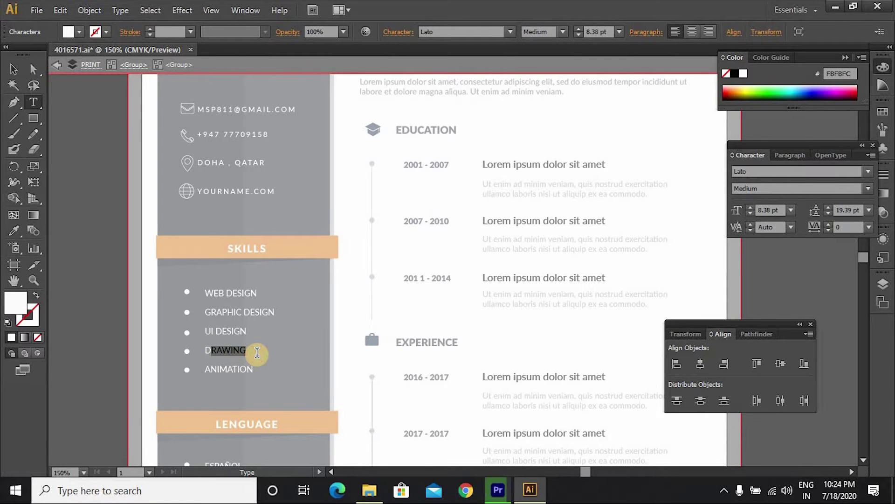
pyautogui.scroll(-5, 256, 353)
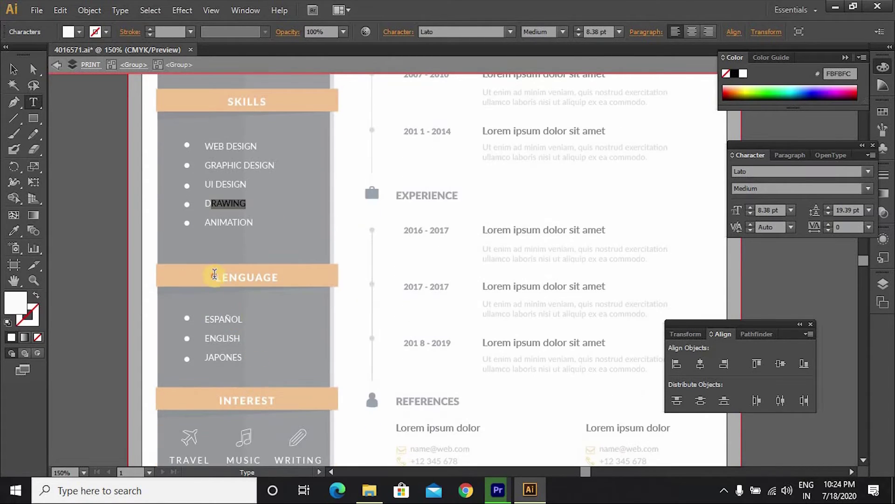
pyautogui.moveTo(215, 273); pyautogui.dragTo(274, 278)
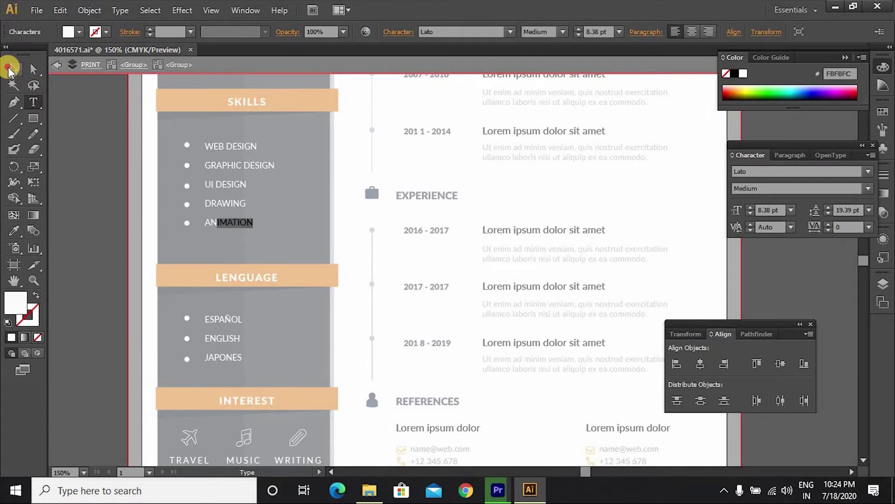
pyautogui.click(10, 69)
pyautogui.doubleClick(268, 320)
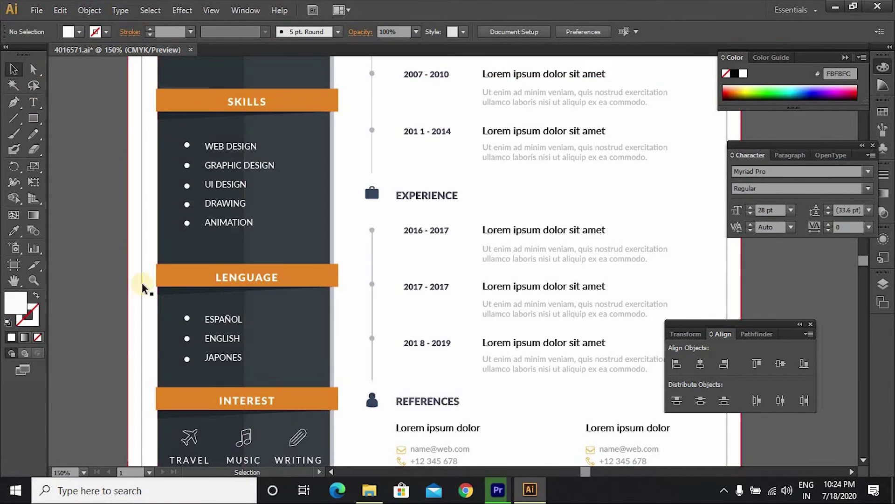
# Step: Enter the LENGUAGE list group to edit its language items
pyautogui.click(236, 279)
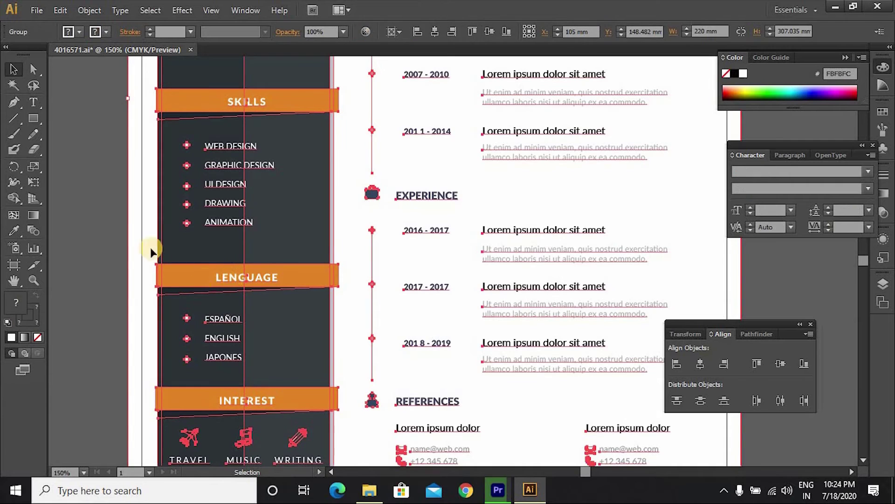
pyautogui.click(115, 223)
pyautogui.scroll(-1, 237, 313)
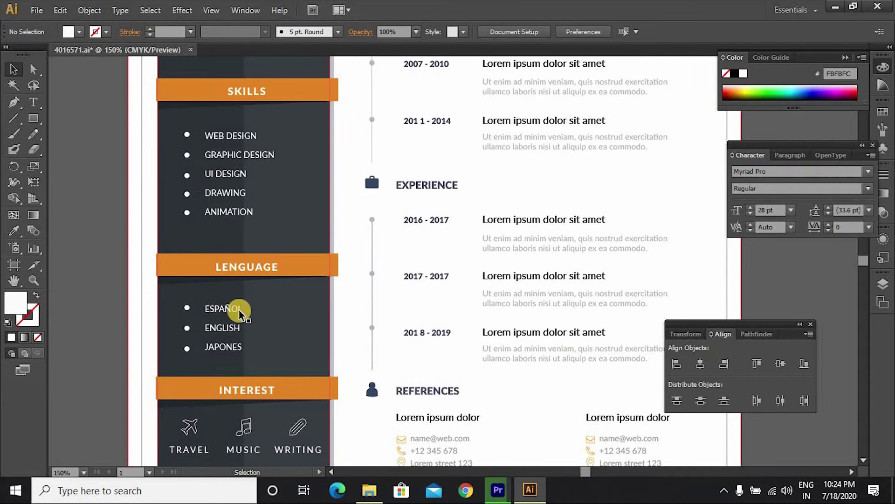
pyautogui.click(34, 103)
pyautogui.click(210, 307)
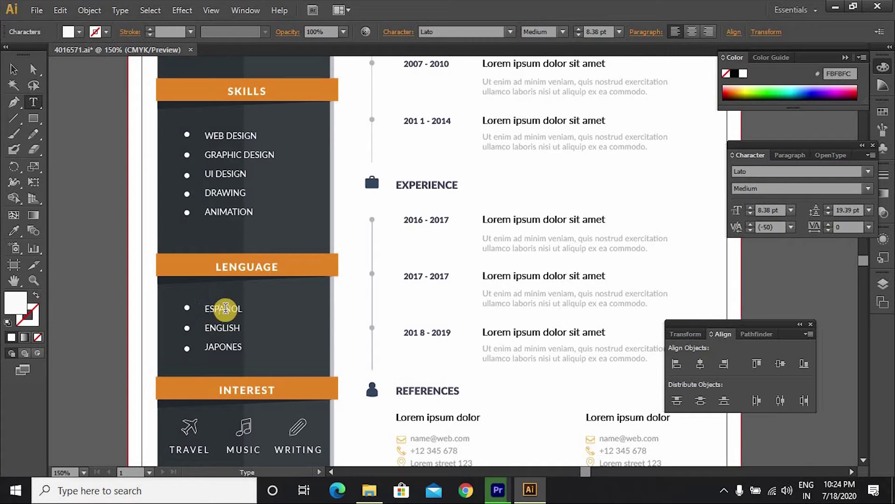
pyautogui.click(14, 69)
pyautogui.doubleClick(186, 349)
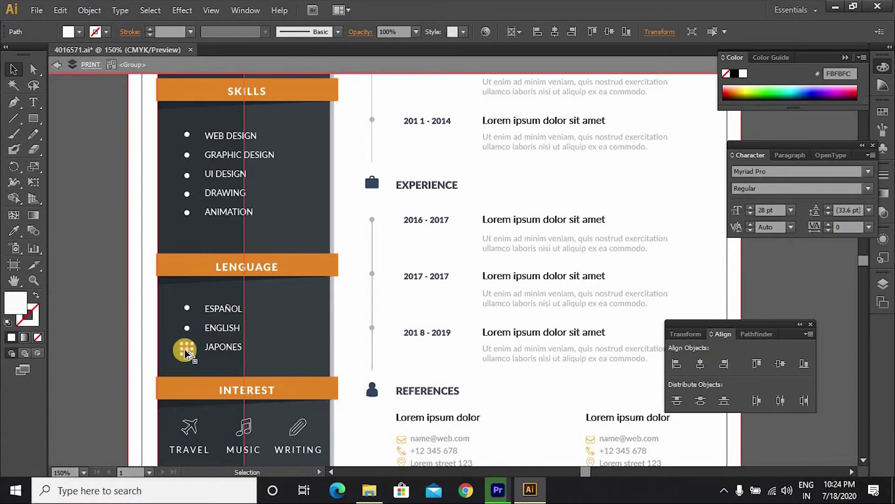
# Step: Duplicate the JAPONES bullet below it and make the copy read MALAYALAM
pyautogui.moveTo(187, 348); pyautogui.dragTo(185, 365)
pyautogui.click(93, 296)
pyautogui.click(260, 351)
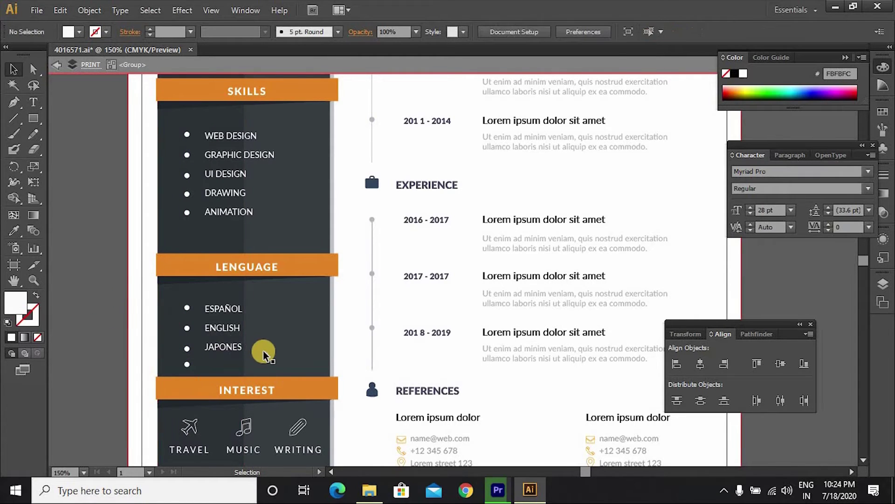
pyautogui.click(241, 345)
pyautogui.doubleClick(243, 346)
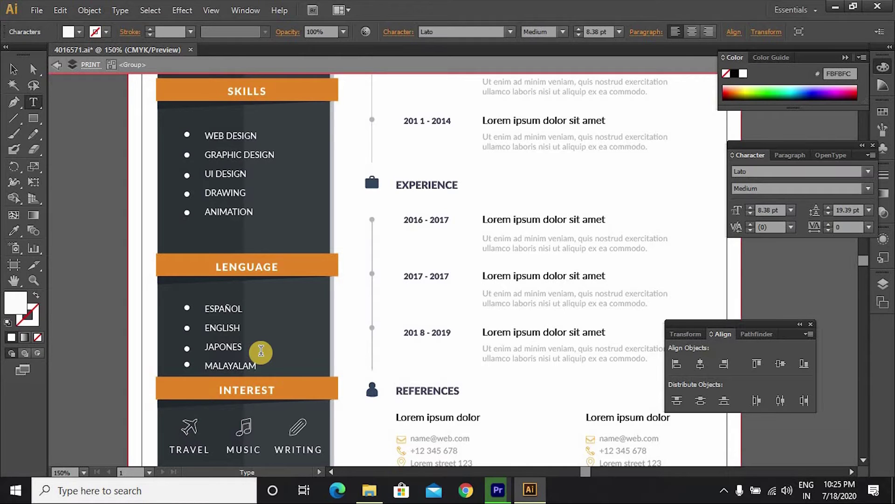
pyautogui.click(14, 69)
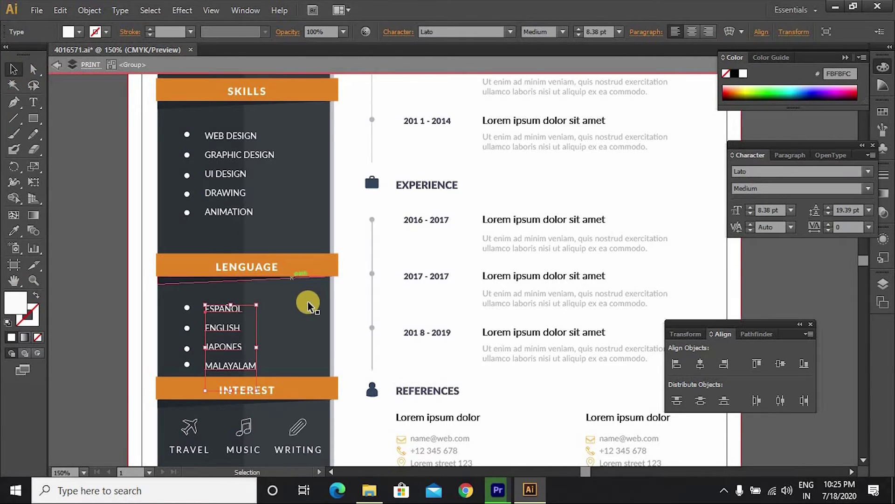
pyautogui.scroll(-5, 308, 305)
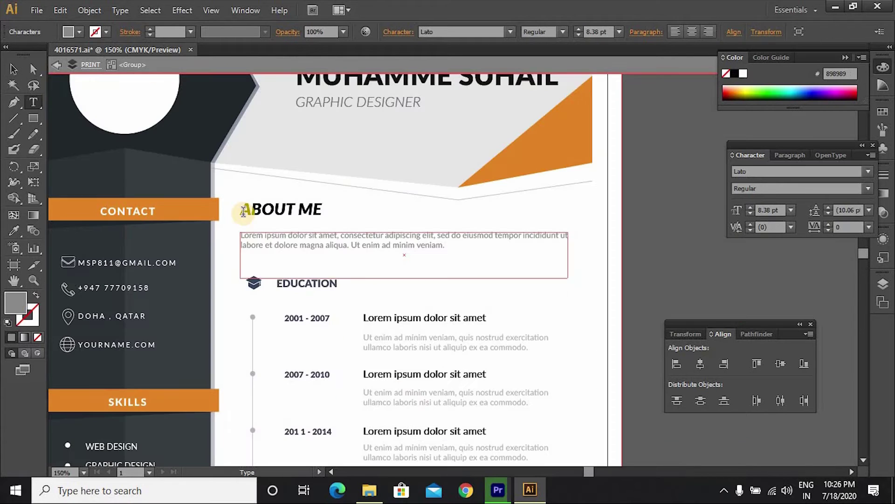
pyautogui.moveTo(243, 211); pyautogui.dragTo(335, 212)
pyautogui.moveTo(241, 236); pyautogui.dragTo(446, 250)
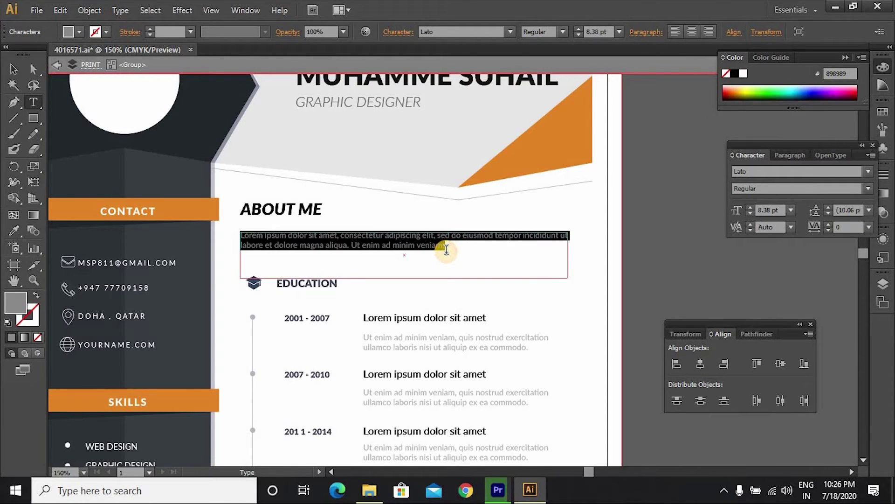
pyautogui.scroll(-1, 411, 280)
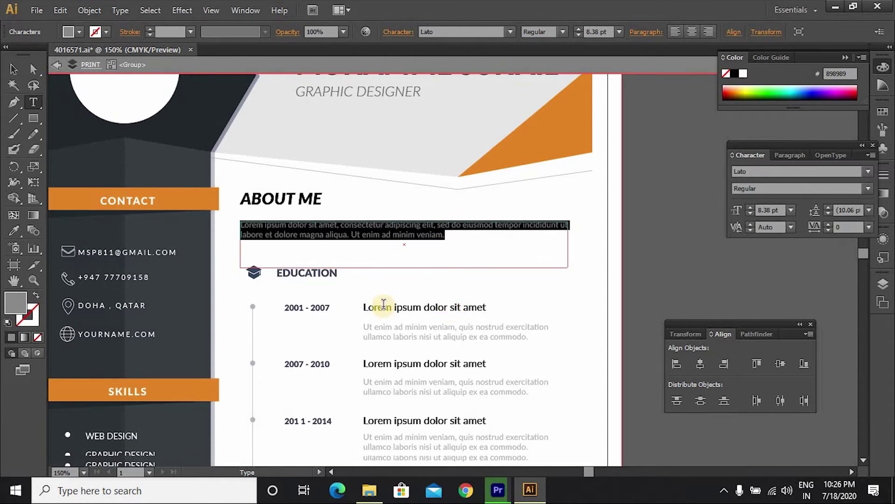
pyautogui.click(321, 277)
pyautogui.scroll(-2, 321, 279)
pyautogui.scroll(-1, 325, 280)
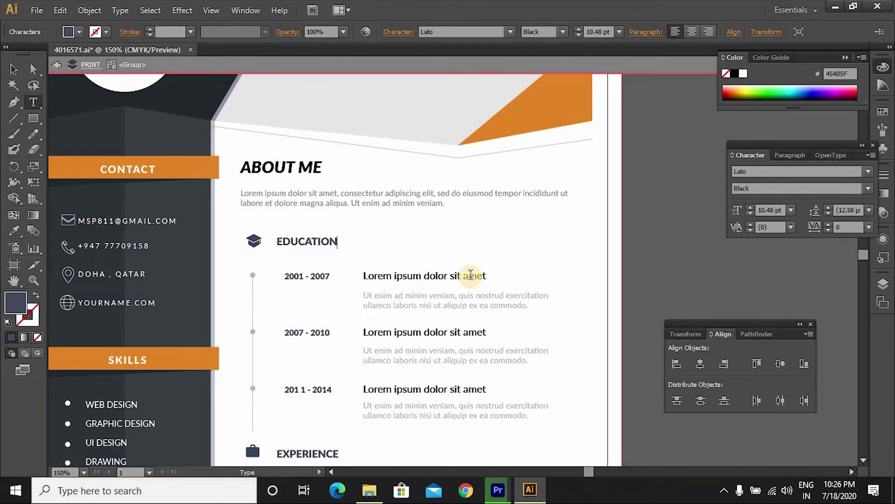
pyautogui.scroll(-3, 415, 289)
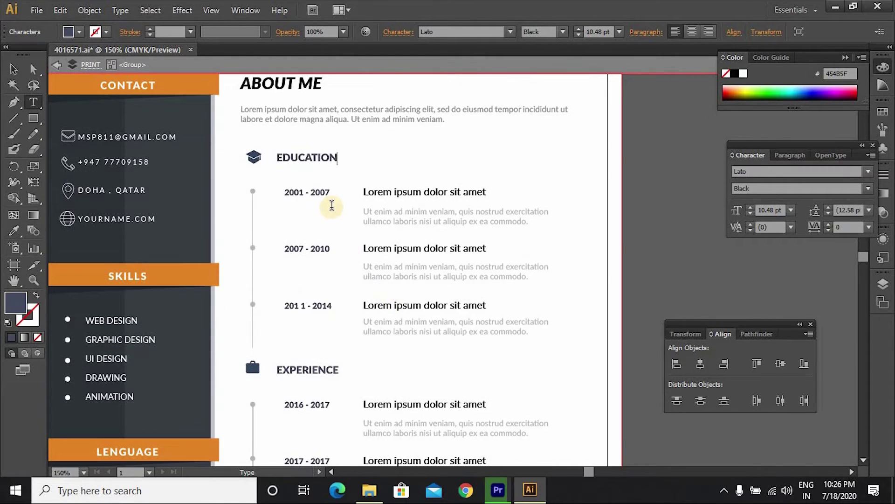
pyautogui.scroll(-4, 428, 336)
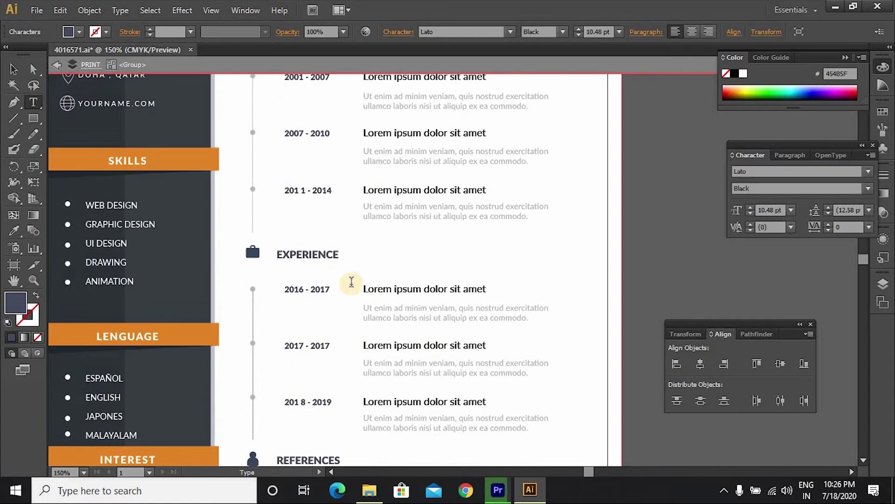
pyautogui.moveTo(278, 254); pyautogui.dragTo(339, 254)
pyautogui.scroll(-1, 449, 294)
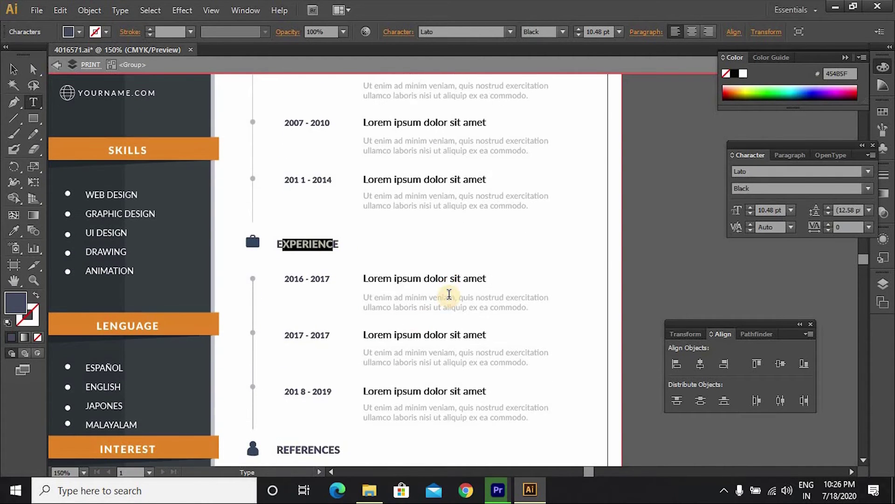
pyautogui.scroll(-1, 449, 294)
pyautogui.scroll(-2, 435, 280)
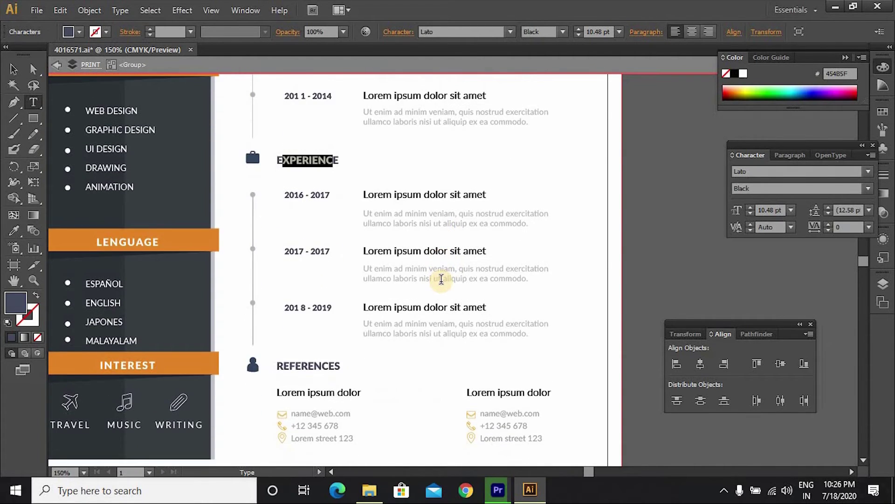
pyautogui.scroll(-1, 443, 279)
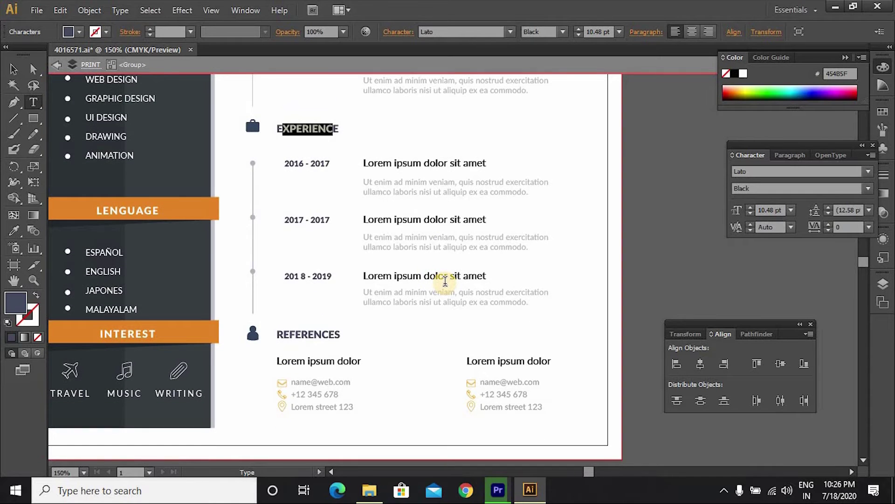
pyautogui.scroll(2, 446, 281)
pyautogui.hotkey('ctrl', '-')
pyautogui.hotkey('ctrl', '-')
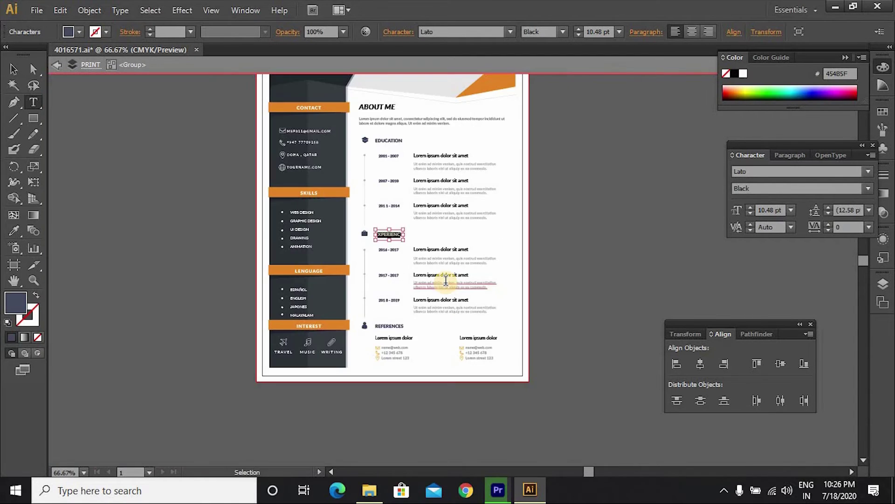
pyautogui.scroll(3, 445, 280)
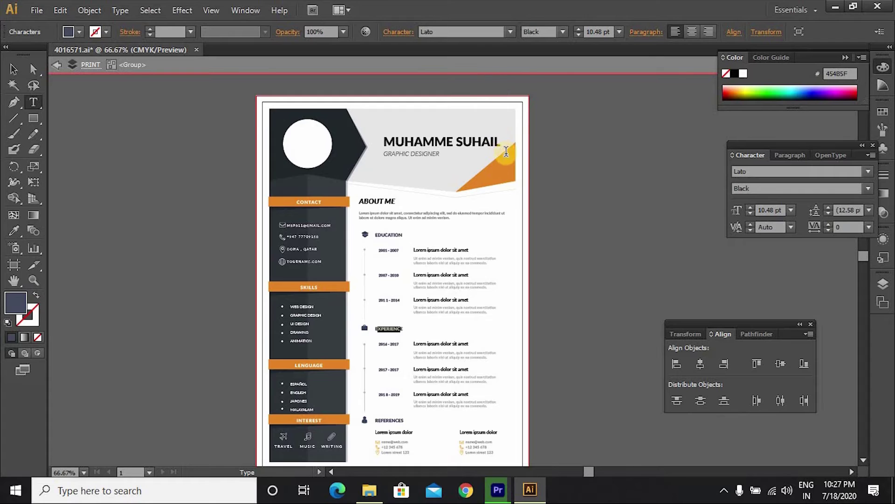
pyautogui.scroll(-3, 506, 149)
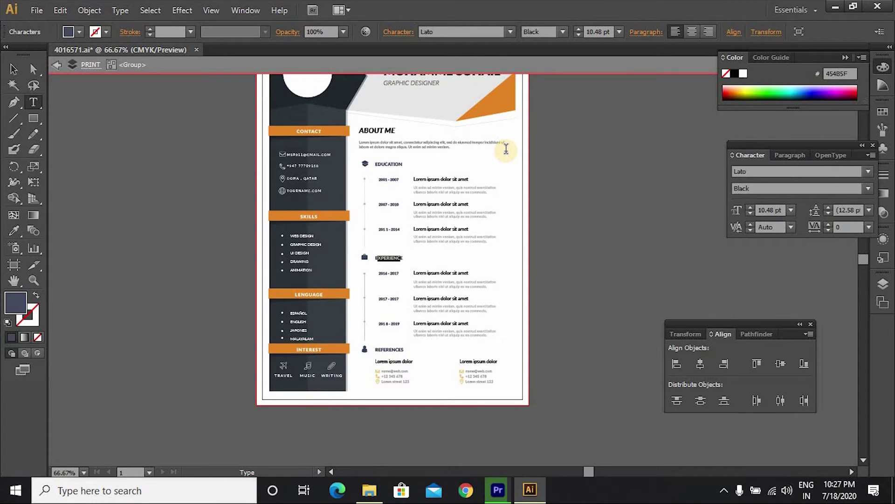
pyautogui.scroll(3, 506, 153)
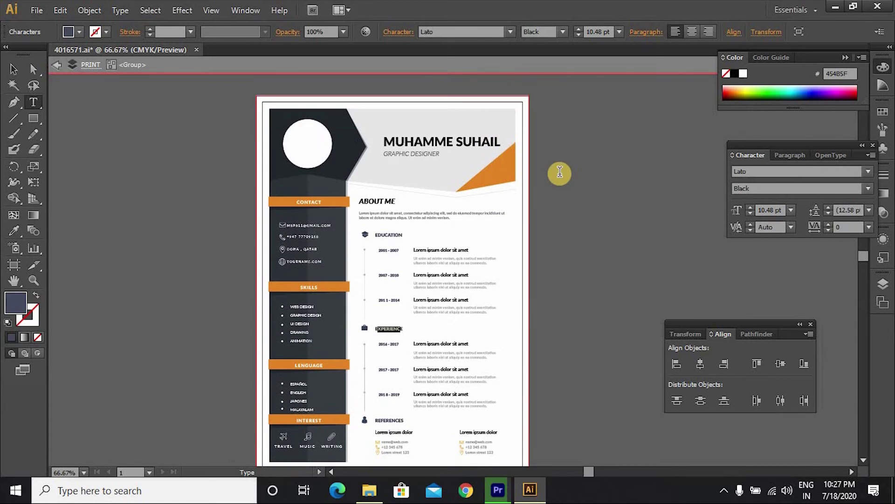
pyautogui.click(553, 175)
pyautogui.click(14, 69)
pyautogui.scroll(2, 329, 235)
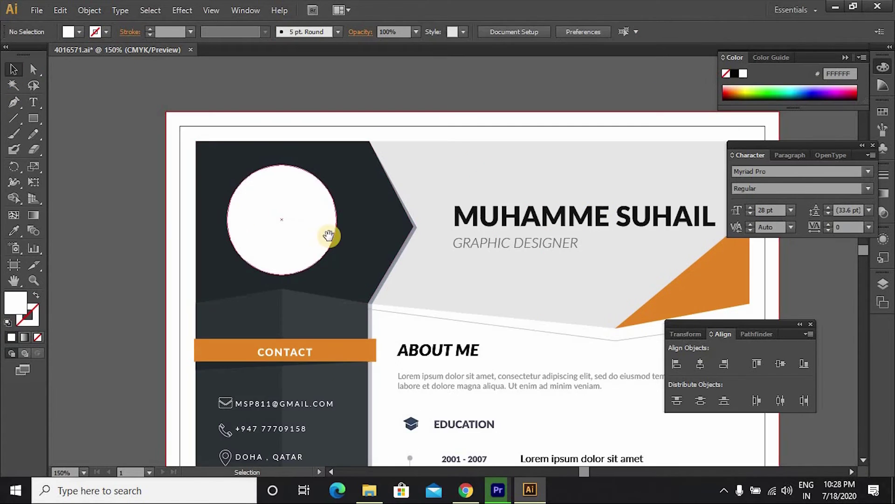
# Step: Place the portrait photo 4016575 from online-cv-template into the CV document
pyautogui.moveTo(328, 213); pyautogui.dragTo(297, 178)
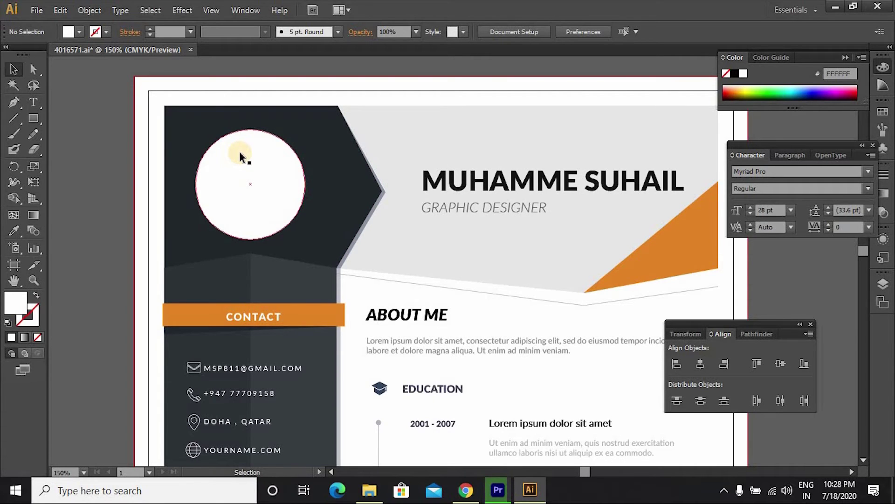
pyautogui.click(37, 10)
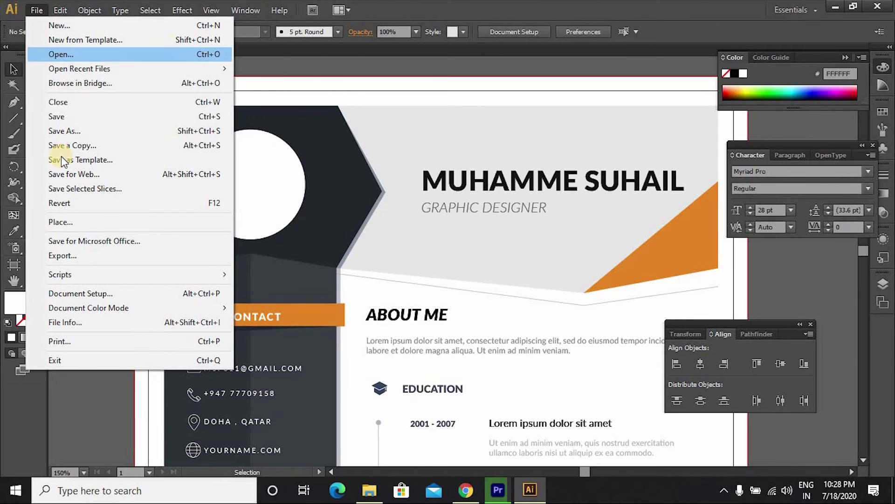
pyautogui.click(60, 55)
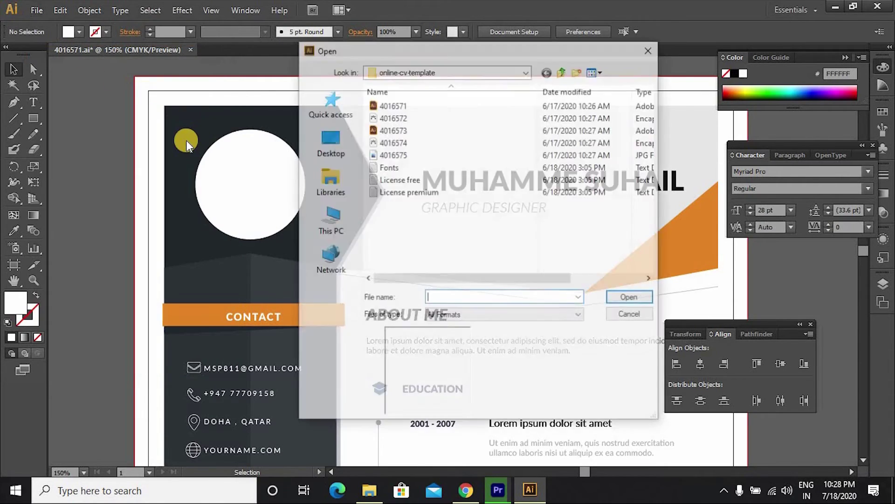
pyautogui.click(656, 49)
pyautogui.click(42, 12)
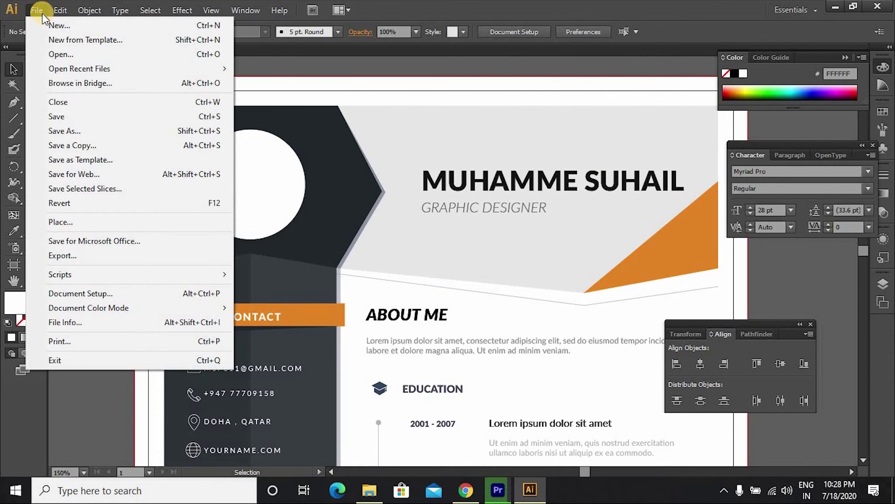
pyautogui.click(50, 223)
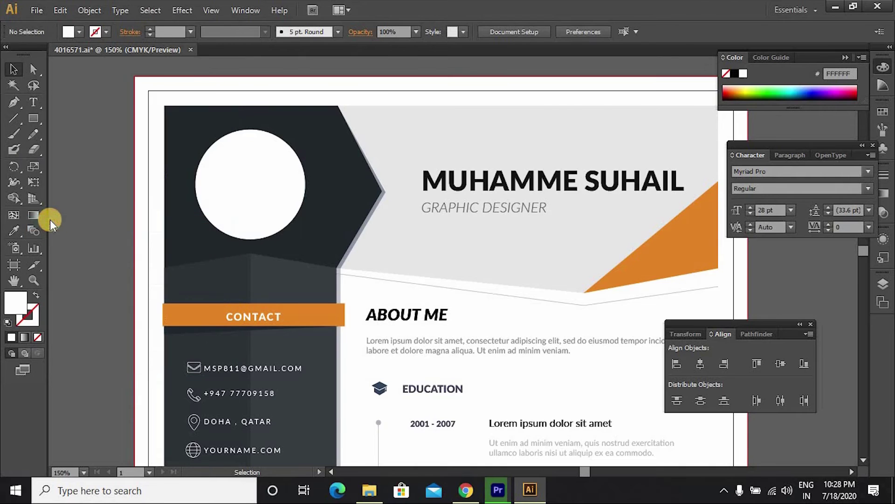
pyautogui.click(390, 156)
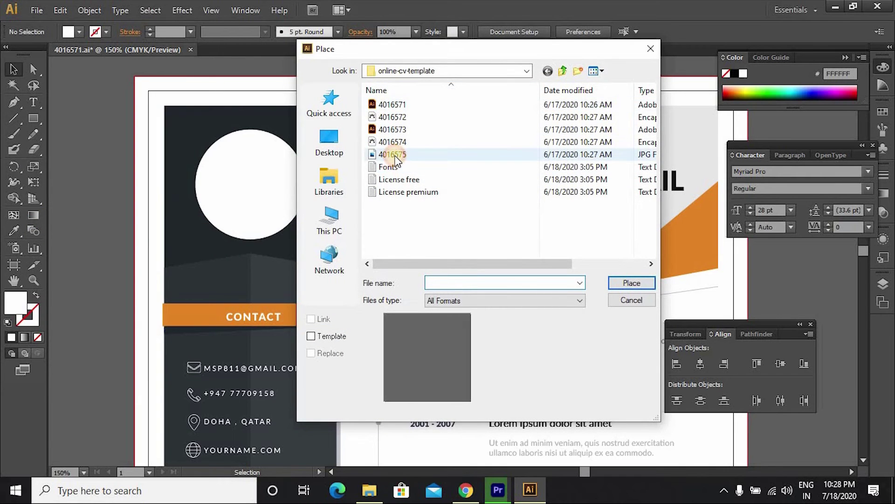
pyautogui.click(631, 300)
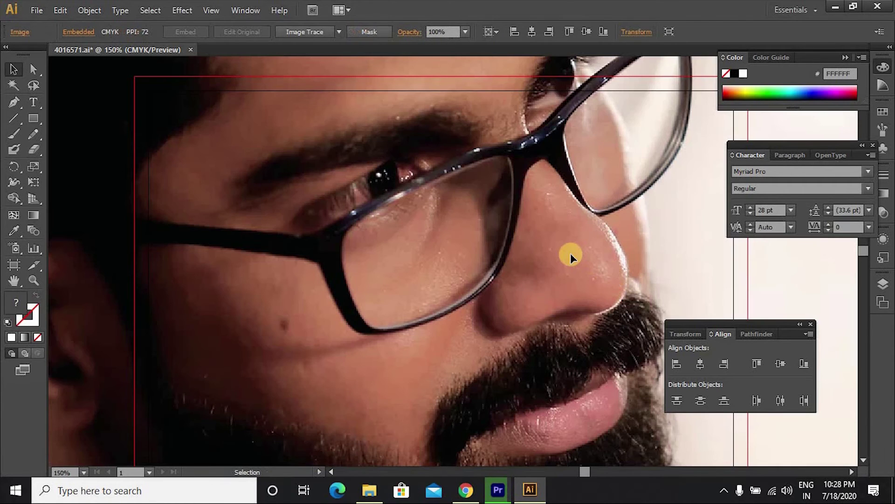
# Step: Shrink the placed portrait photo proportionally and dismiss the error message that appears
pyautogui.hotkey('ctrl', '-')
pyautogui.hotkey('ctrl', '-')
pyautogui.hotkey('ctrl', '-')
pyautogui.hotkey('ctrl', '-')
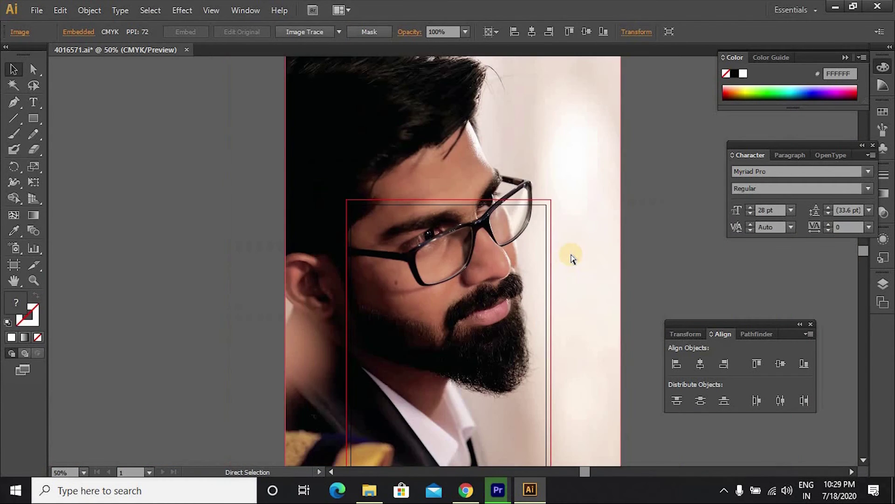
pyautogui.hotkey('ctrl', 'z')
pyautogui.hotkey('ctrl', 'shift', 'z')
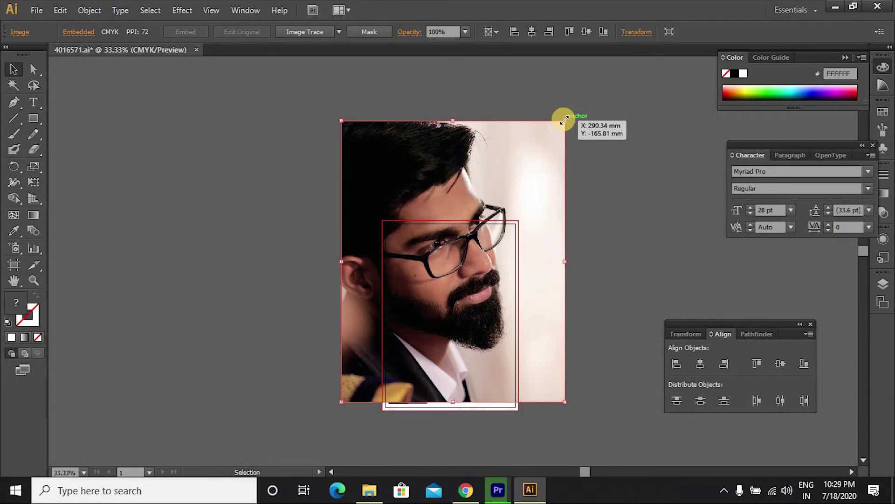
pyautogui.moveTo(565, 120); pyautogui.dragTo(462, 239)
pyautogui.scroll(5, 491, 205)
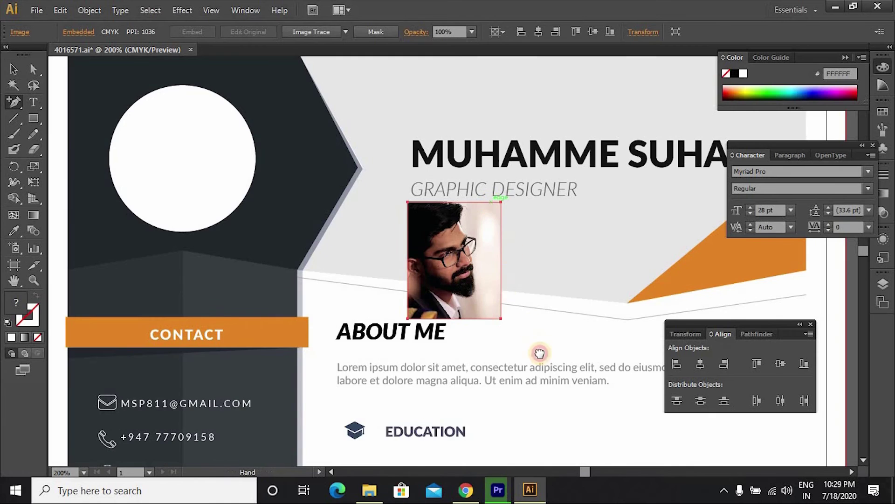
pyautogui.moveTo(540, 353); pyautogui.dragTo(575, 418)
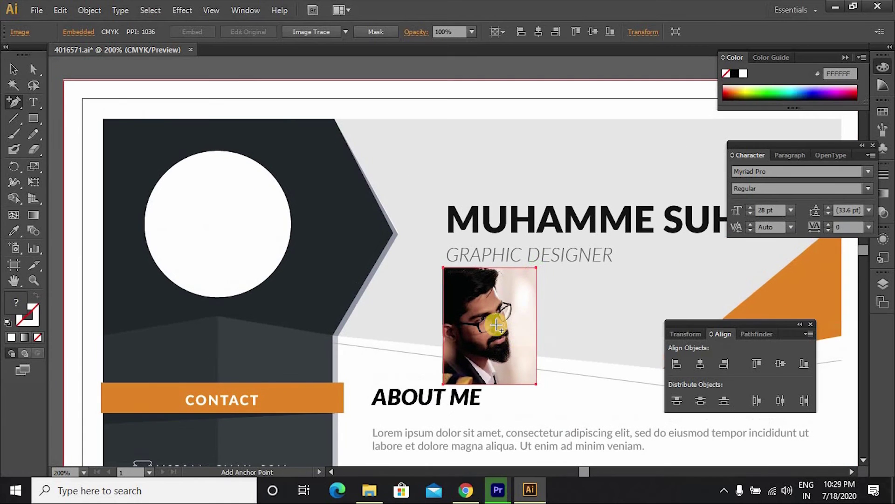
pyautogui.click(496, 324)
pyautogui.press('Return')
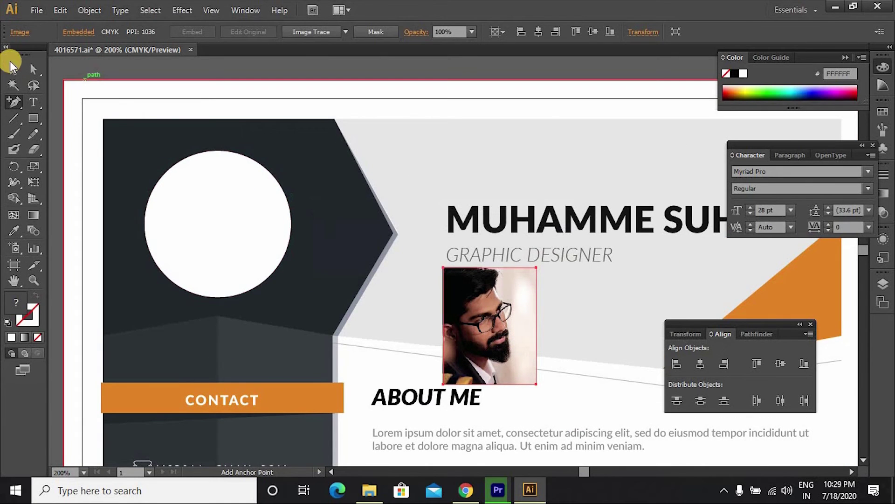
# Step: Move the portrait onto the white circle, enlarge it, then set it off the artboard to the left
pyautogui.click(14, 69)
pyautogui.moveTo(473, 318); pyautogui.dragTo(205, 213)
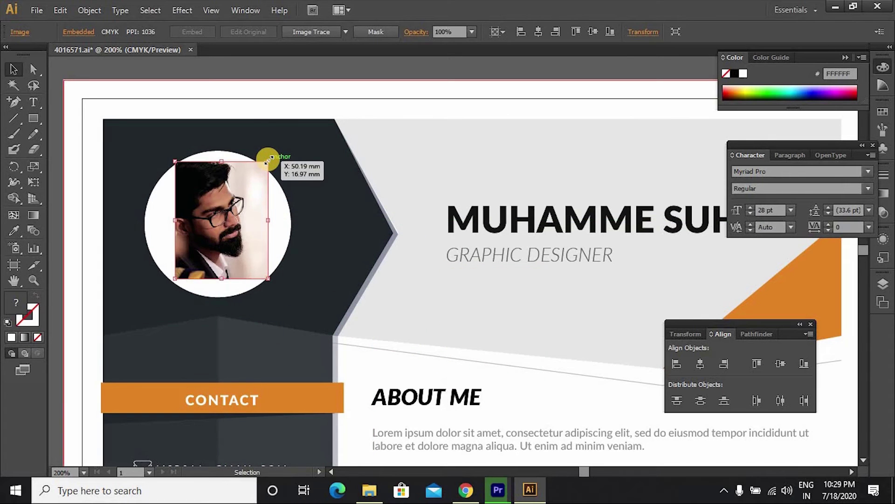
pyautogui.moveTo(268, 160); pyautogui.dragTo(314, 125)
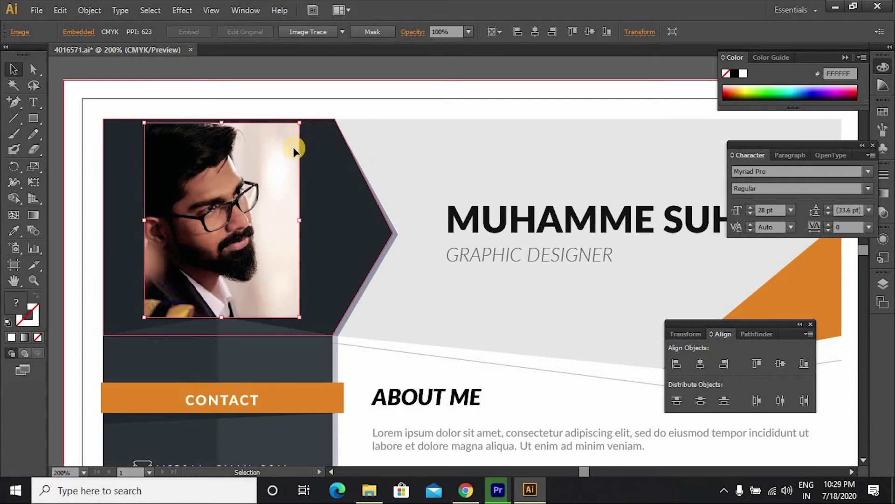
pyautogui.hscroll(-4, 336, 176)
pyautogui.hotkey('ctrl', '-')
pyautogui.moveTo(398, 217)
pyautogui.mouseDown()
pyautogui.moveTo(214, 225)
pyautogui.moveTo(393, 233)
pyautogui.mouseUp()
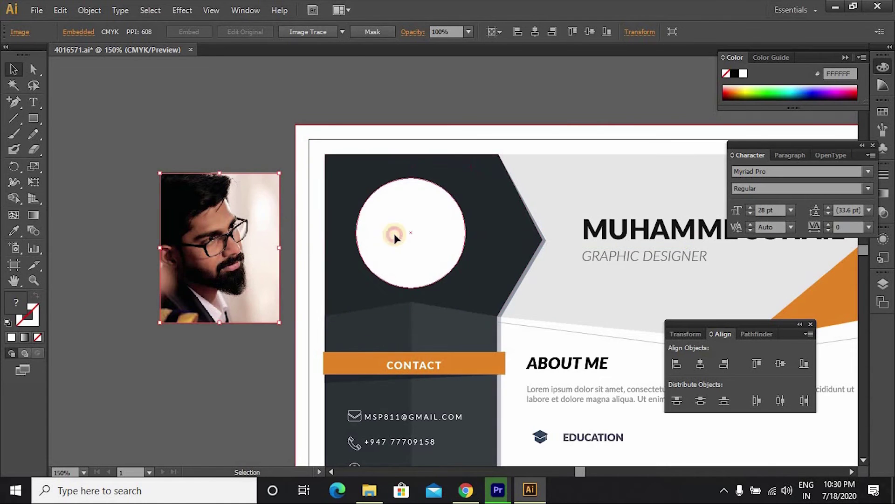
# Step: Ungroup the background artwork so the white circle can be selected on its own
pyautogui.click(393, 234)
pyautogui.rightClick(393, 233)
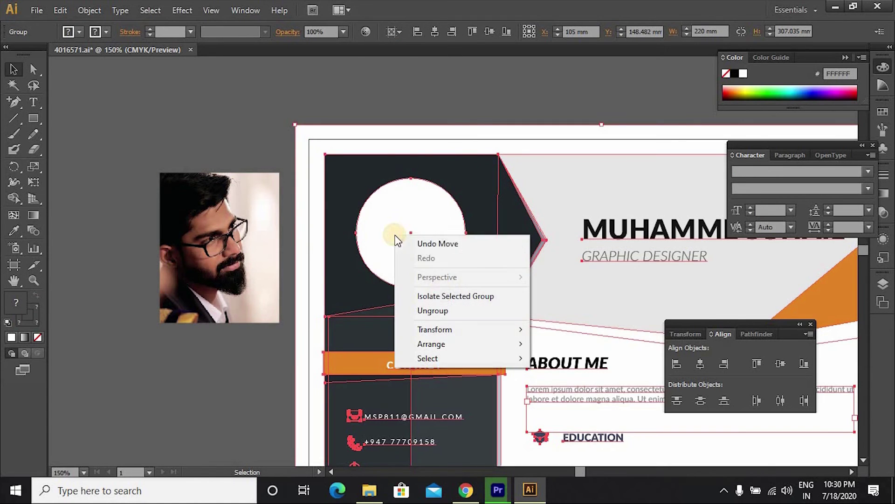
pyautogui.click(434, 310)
pyautogui.click(469, 90)
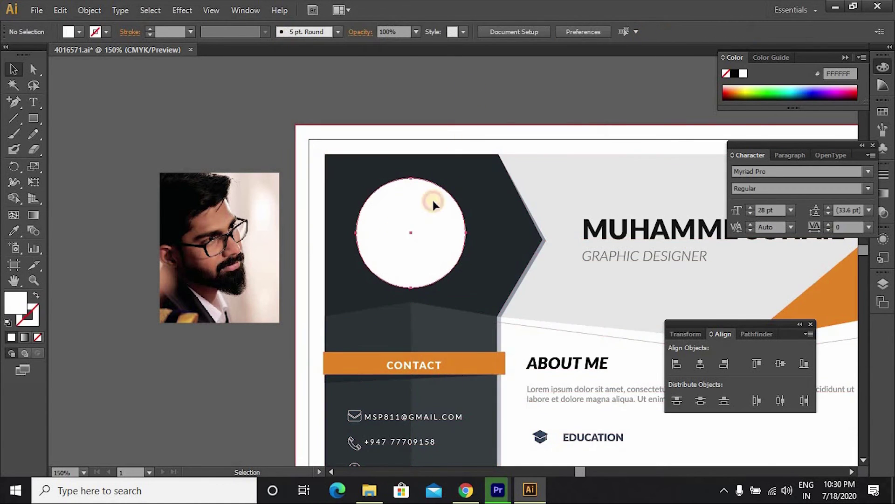
pyautogui.click(433, 201)
pyautogui.click(417, 258)
pyautogui.click(496, 104)
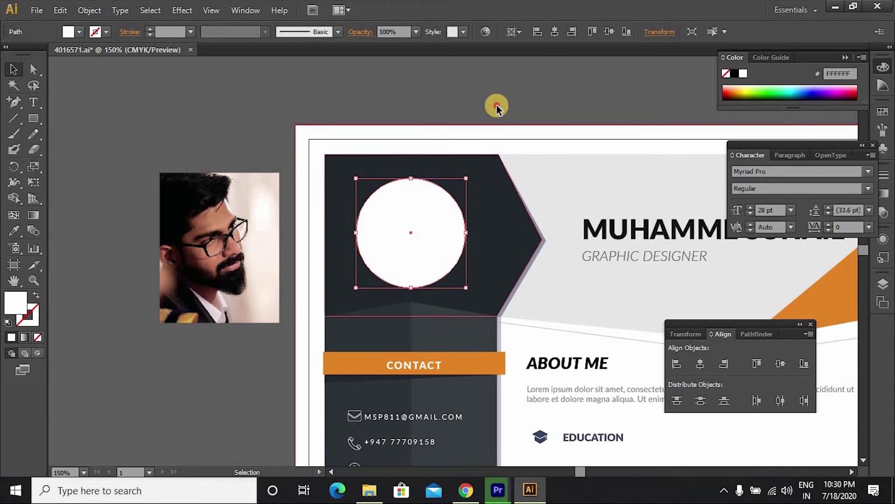
pyautogui.click(428, 231)
# Step: Drag the photo over the white circle, with the circle stacked in front
pyautogui.click(206, 200)
pyautogui.moveTo(225, 244); pyautogui.dragTo(409, 238)
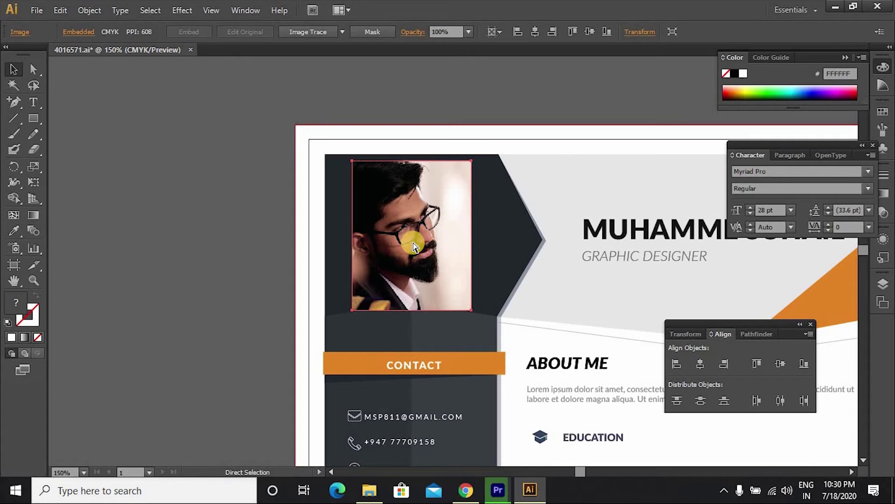
pyautogui.hotkey('ctrl', '[')
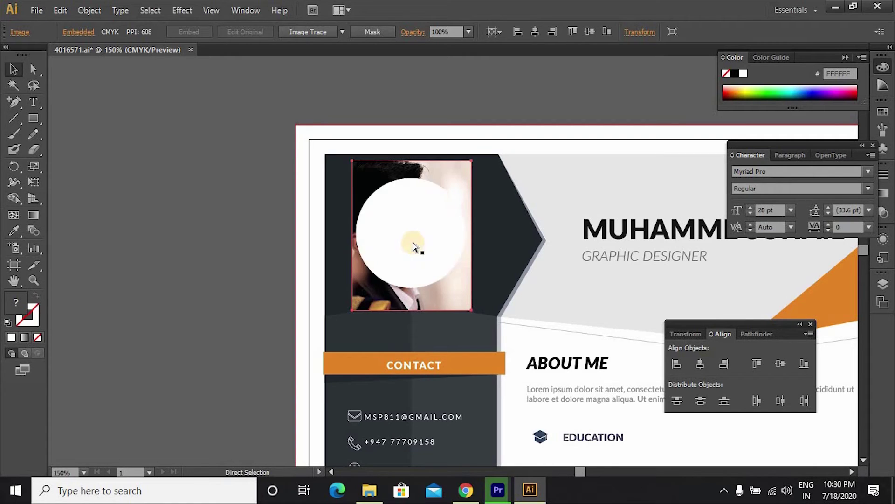
pyautogui.hotkey('ctrl', 'z')
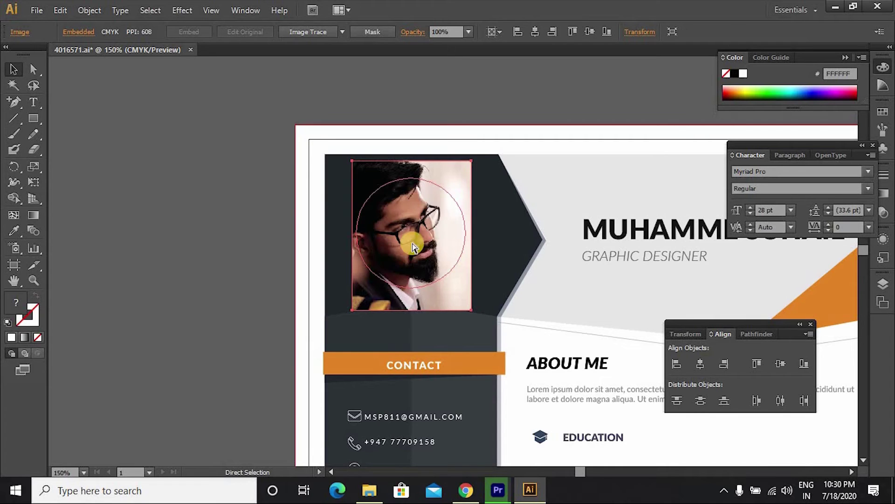
pyautogui.hotkey('ctrl', 'shift', 'z')
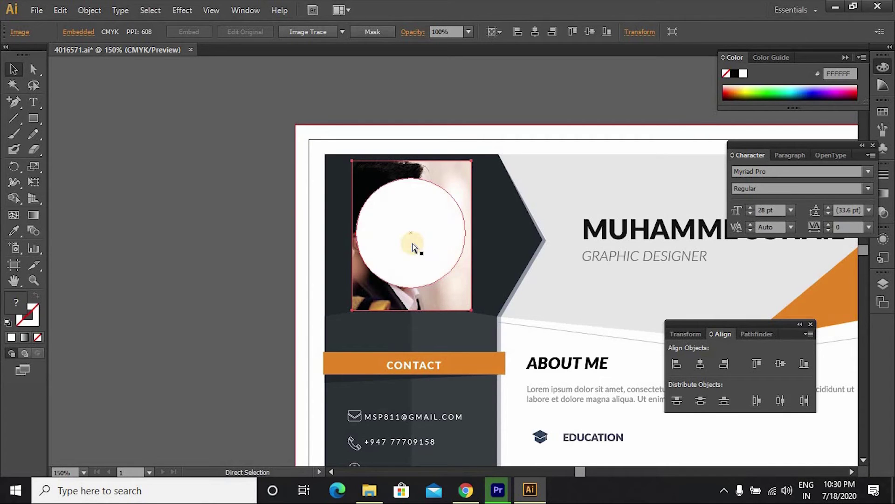
# Step: Select the circle and photo together and apply Make Clipping Mask
pyautogui.click(247, 192)
pyautogui.click(371, 196)
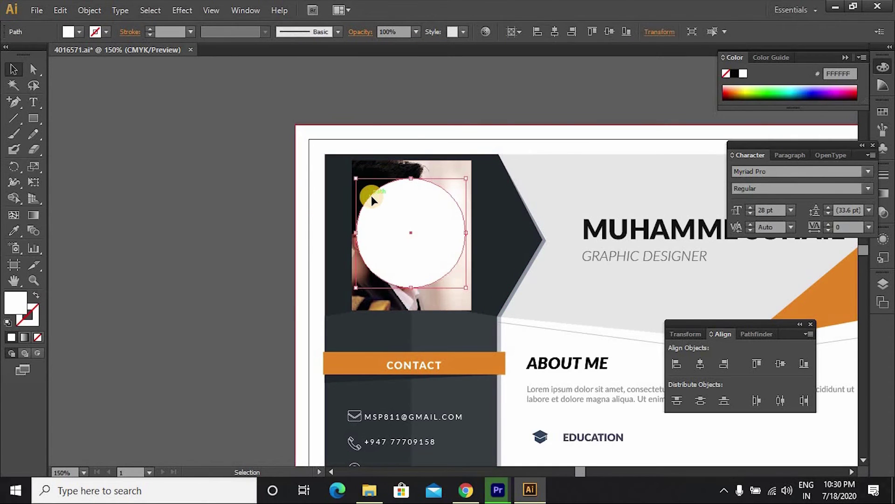
pyautogui.keyDown('shift'); pyautogui.click(373, 169); pyautogui.keyUp('shift')
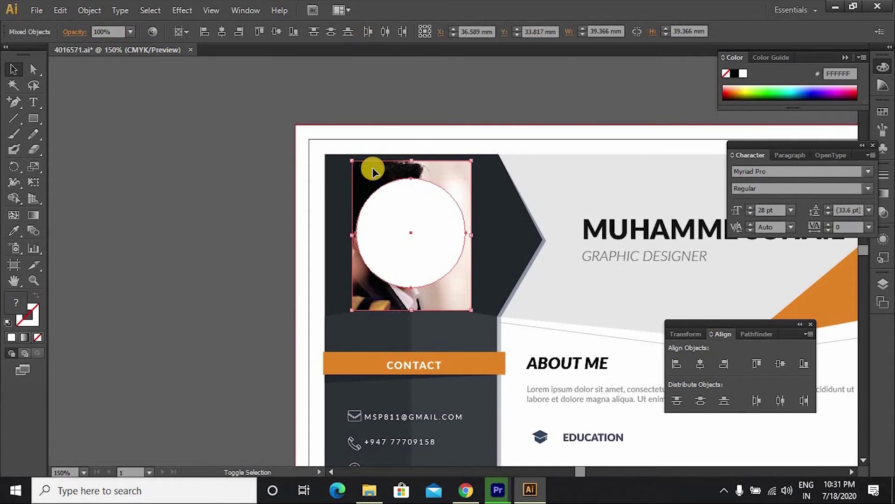
pyautogui.rightClick(373, 169)
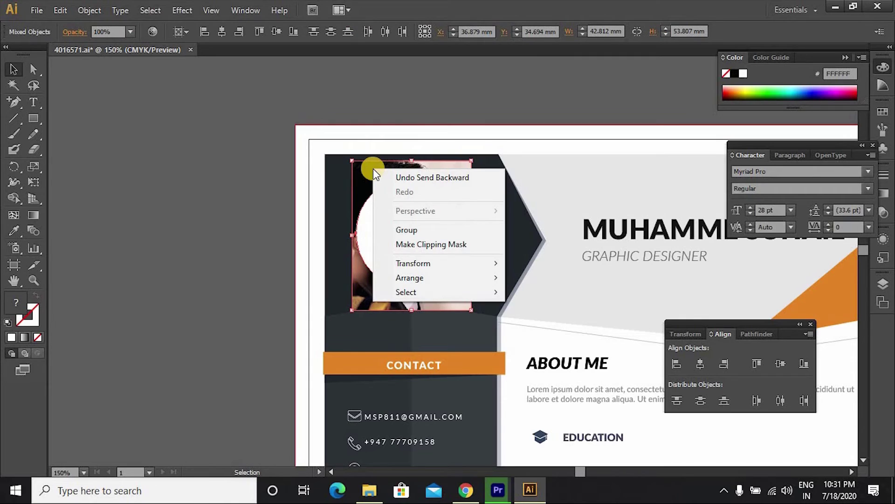
pyautogui.click(426, 244)
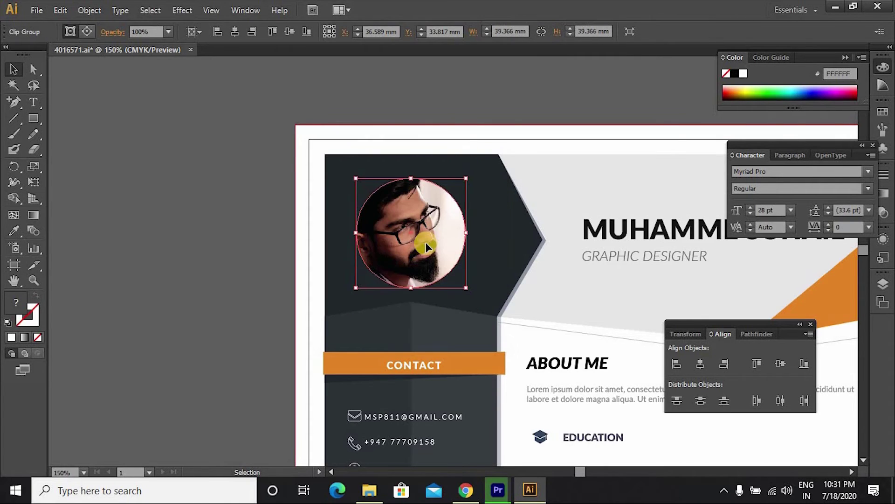
pyautogui.click(227, 242)
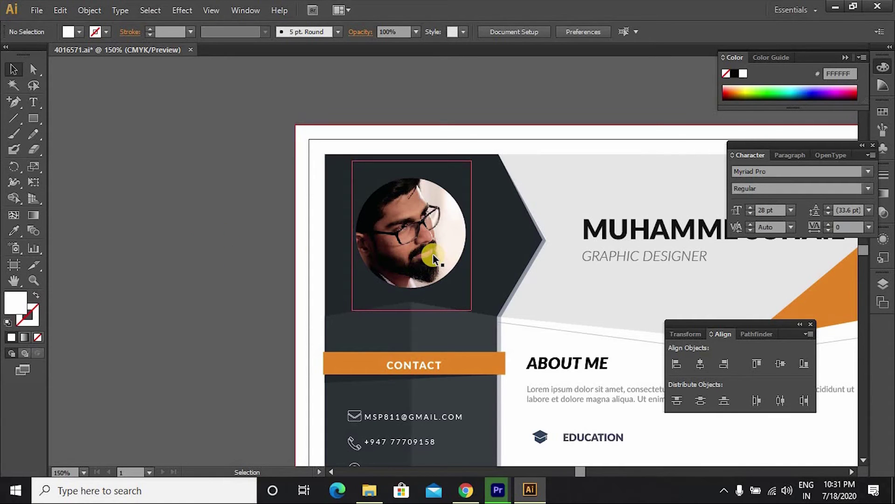
# Step: Inside the clip group, shrink the photo slightly and nudge it down to frame the face
pyautogui.doubleClick(420, 209)
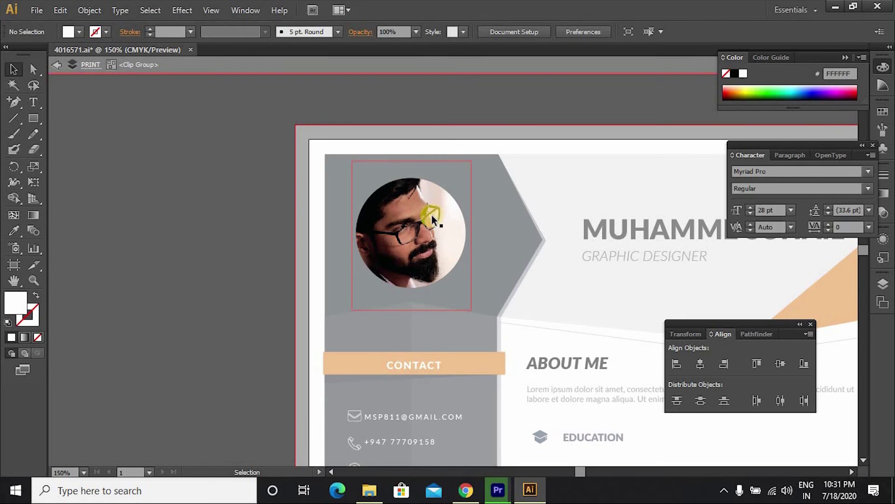
pyautogui.click(459, 183)
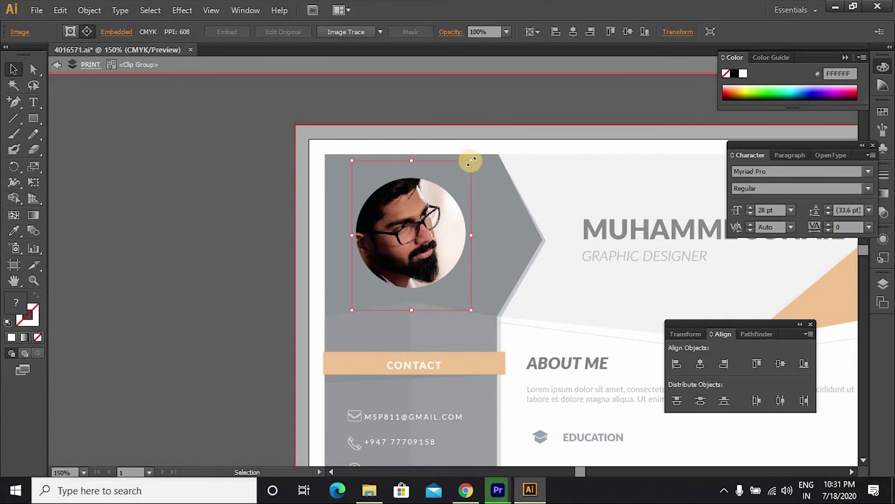
pyautogui.moveTo(471, 161); pyautogui.dragTo(471, 163)
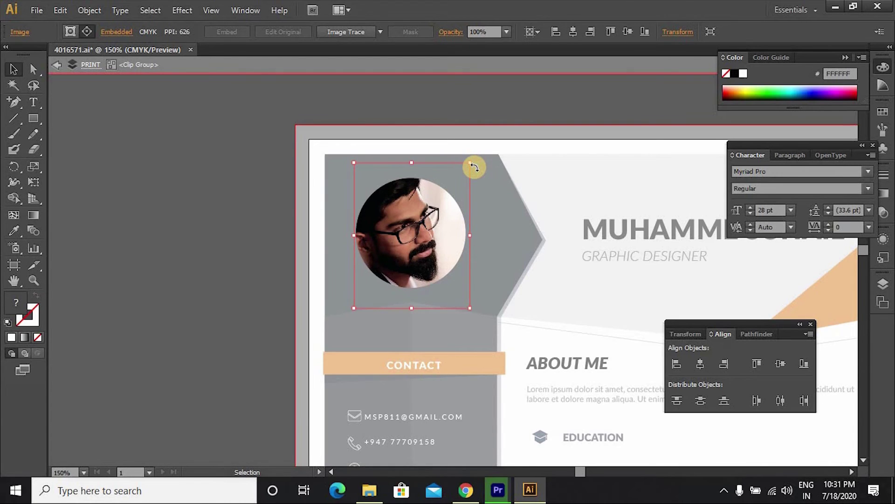
pyautogui.press('Down')
pyautogui.press('Down')
pyautogui.press('Down')
pyautogui.press('Down')
pyautogui.press('Down')
pyautogui.press('Down')
pyautogui.press('Down')
pyautogui.press('Down')
pyautogui.press('Down')
pyautogui.press('Down')
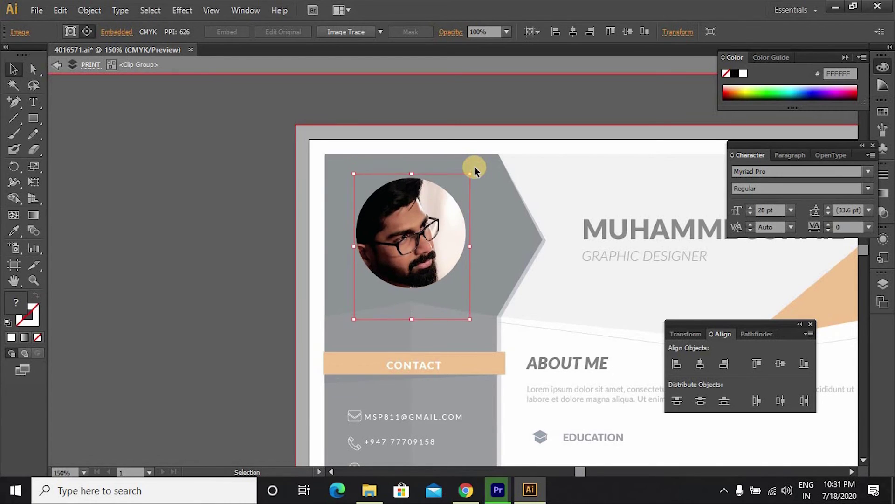
pyautogui.press('Up')
pyautogui.press('Up')
pyautogui.press('Up')
pyautogui.press('Up')
pyautogui.press('Up')
pyautogui.press('Up')
pyautogui.press('Up')
pyautogui.press('Up')
pyautogui.press('Up')
pyautogui.press('Up')
pyautogui.press('Up')
pyautogui.press('Up')
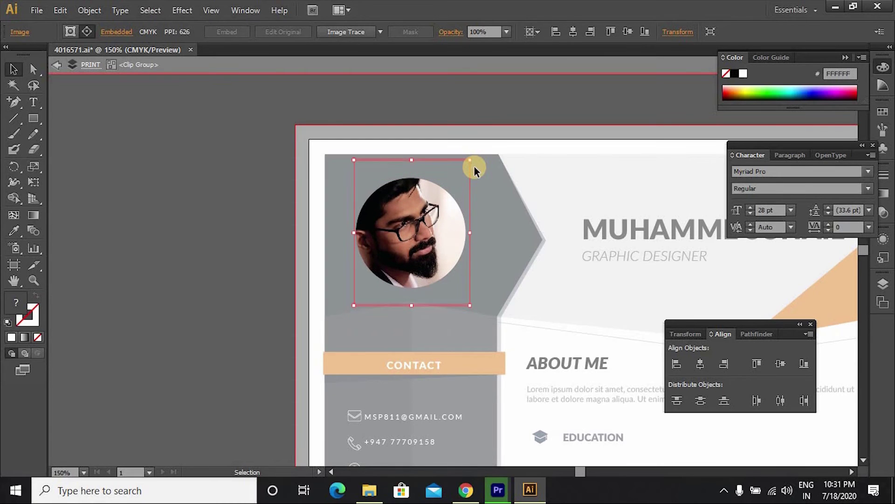
pyautogui.press('Down')
pyautogui.press('Down')
pyautogui.press('Down')
pyautogui.press('Down')
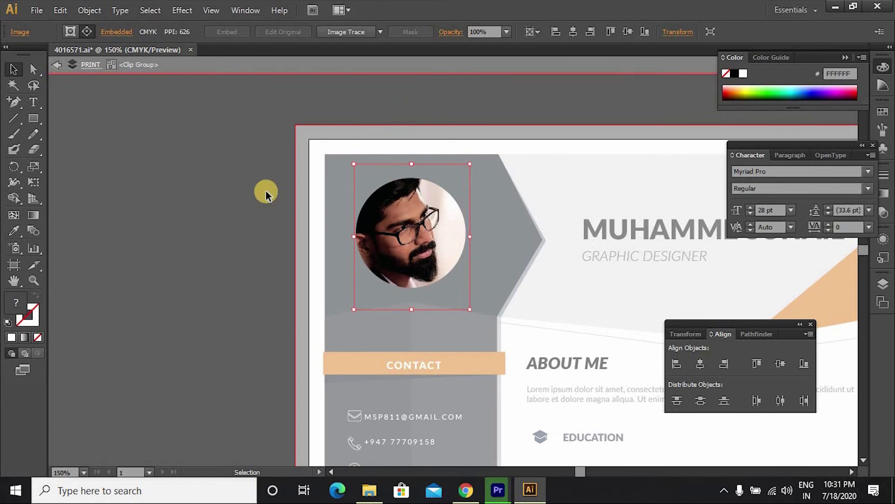
pyautogui.doubleClick(251, 192)
# Step: Move the name and GRAPHIC DESIGNER block slightly upward in the header
pyautogui.hotkey('ctrl', '-')
pyautogui.hotkey('ctrl', '-')
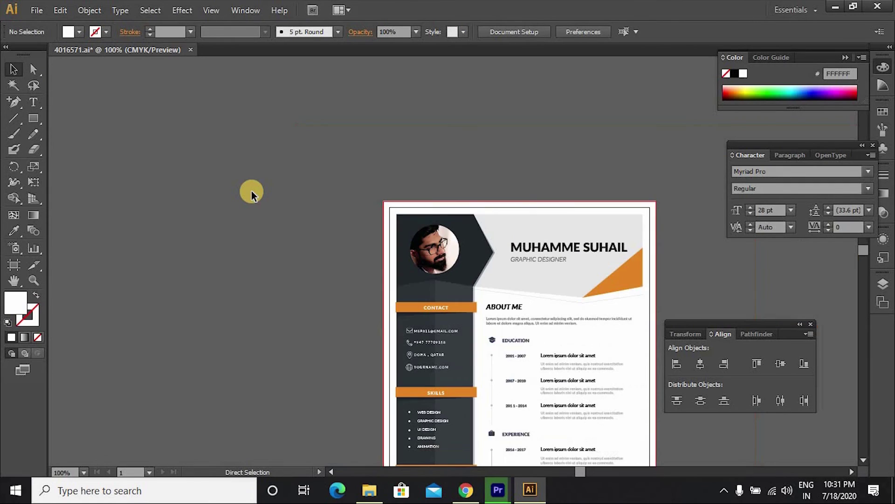
pyautogui.moveTo(411, 366); pyautogui.dragTo(331, 223)
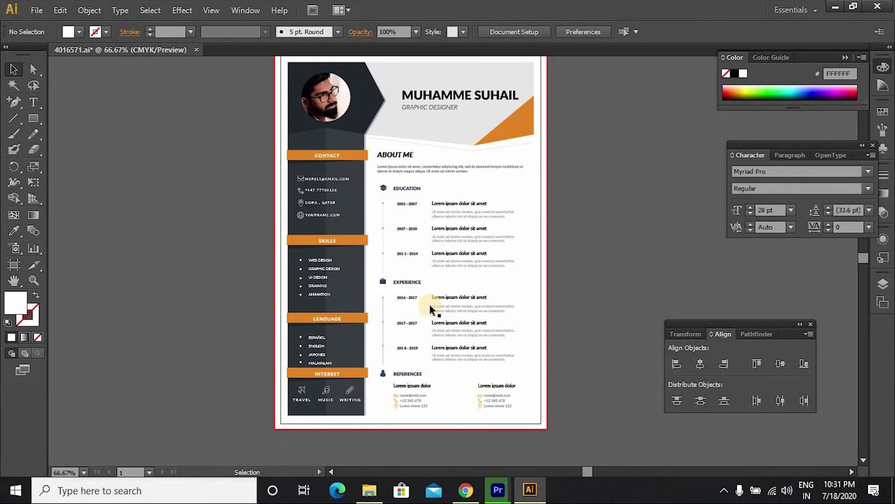
pyautogui.scroll(2, 431, 306)
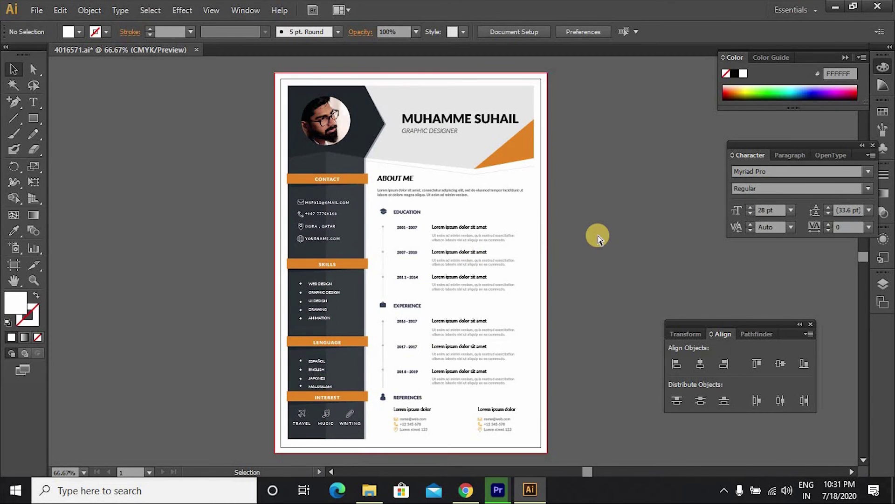
pyautogui.hotkey('ctrl', '+')
pyautogui.hotkey('ctrl', '+')
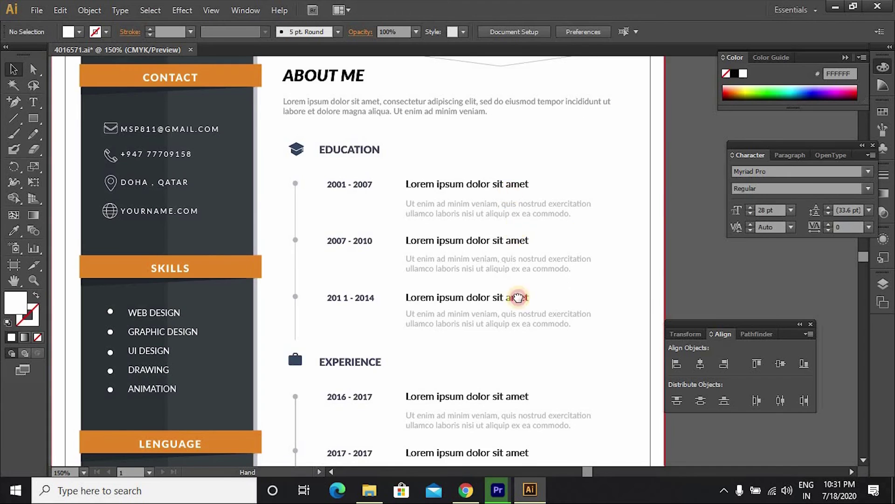
pyautogui.scroll(5, 516, 297)
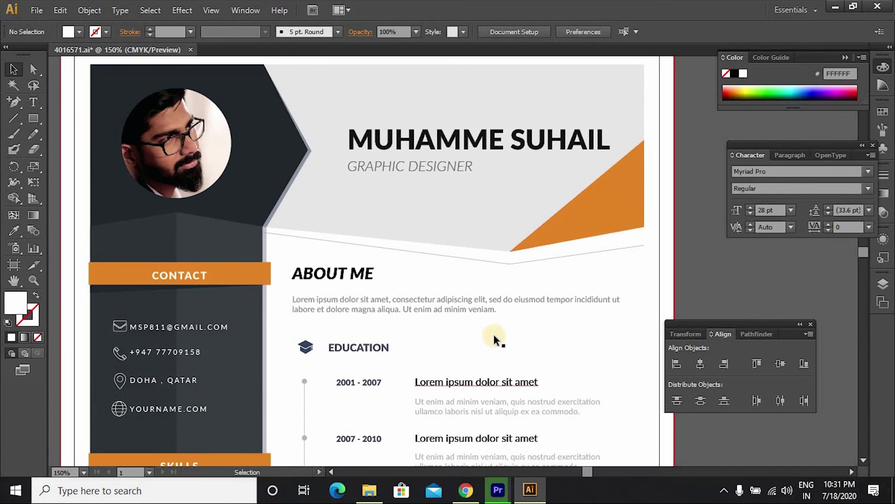
pyautogui.scroll(1, 504, 366)
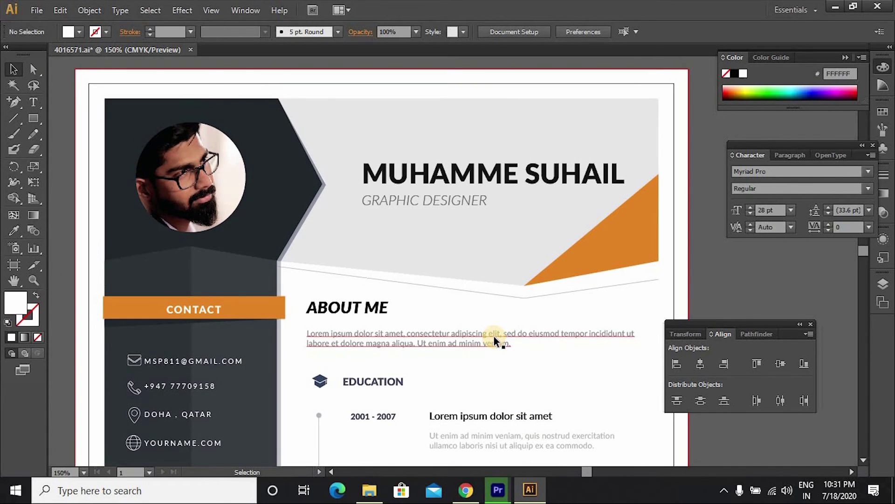
pyautogui.click(401, 176)
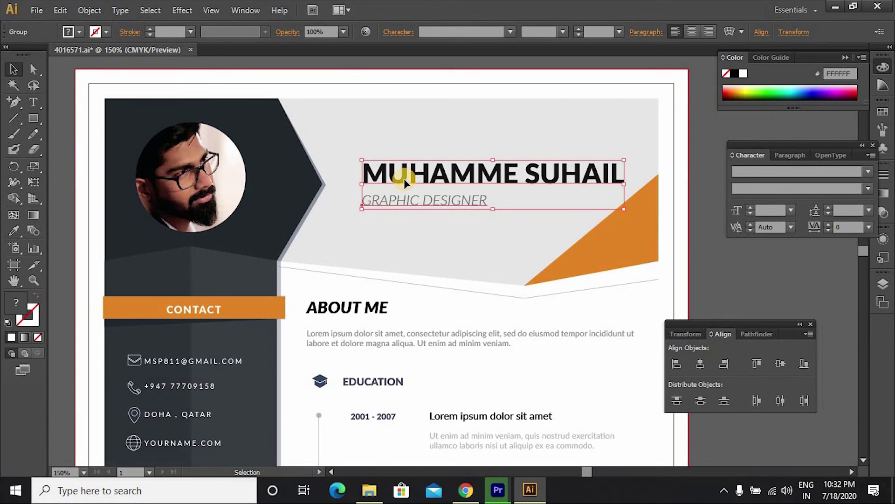
pyautogui.moveTo(402, 177); pyautogui.dragTo(410, 131)
# Step: Undo the name block move to restore its original header position
pyautogui.hotkey('ctrl', '-')
pyautogui.hotkey('ctrl', '-')
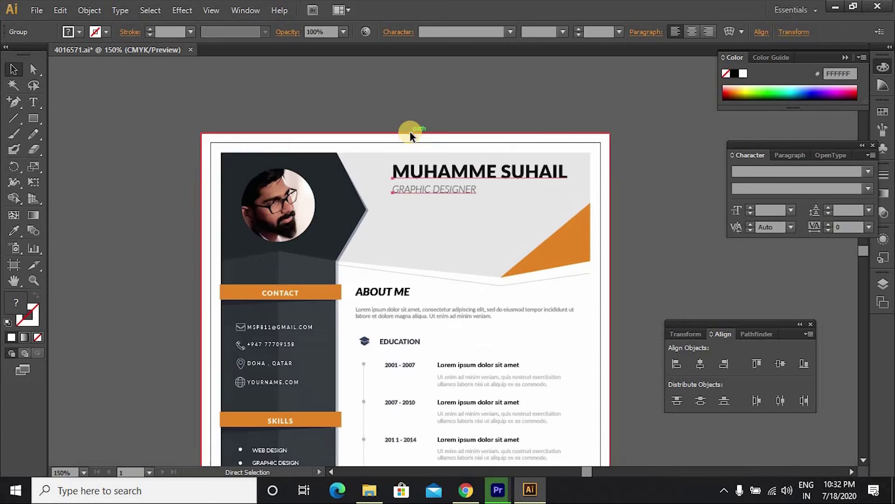
pyautogui.click(586, 159)
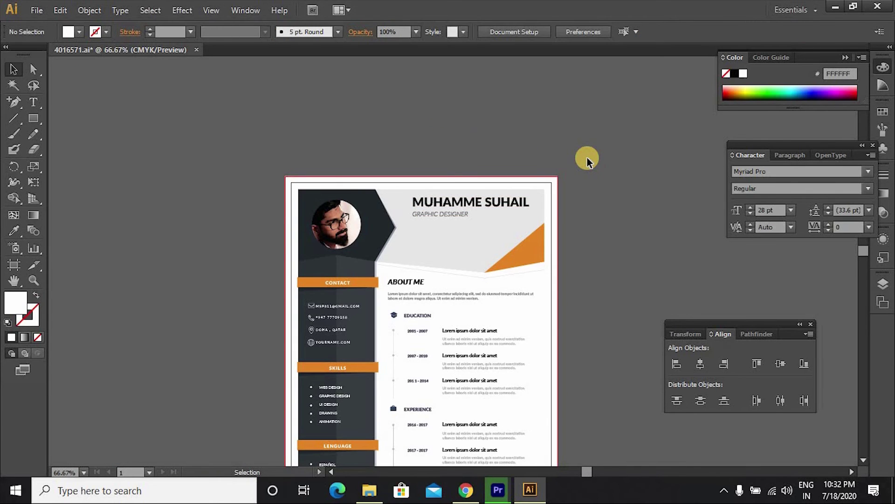
pyautogui.hotkey('ctrl', 'z')
pyautogui.hotkey('ctrl', 'z')
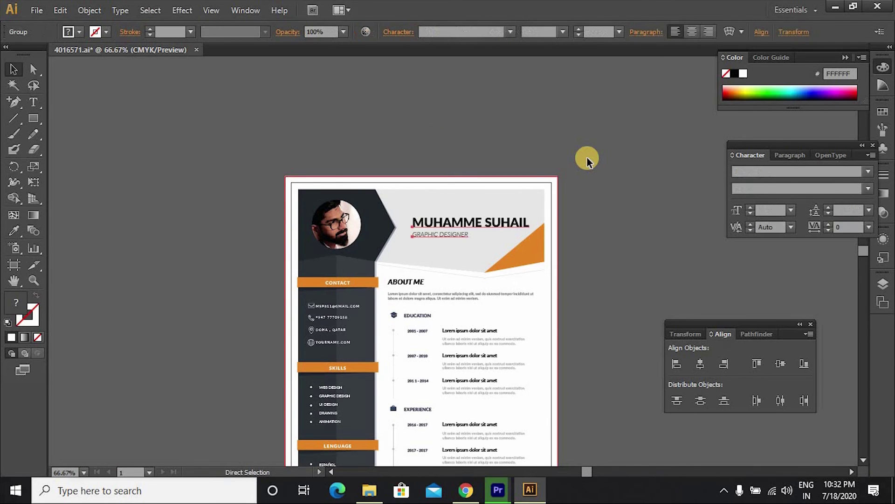
pyautogui.click(584, 159)
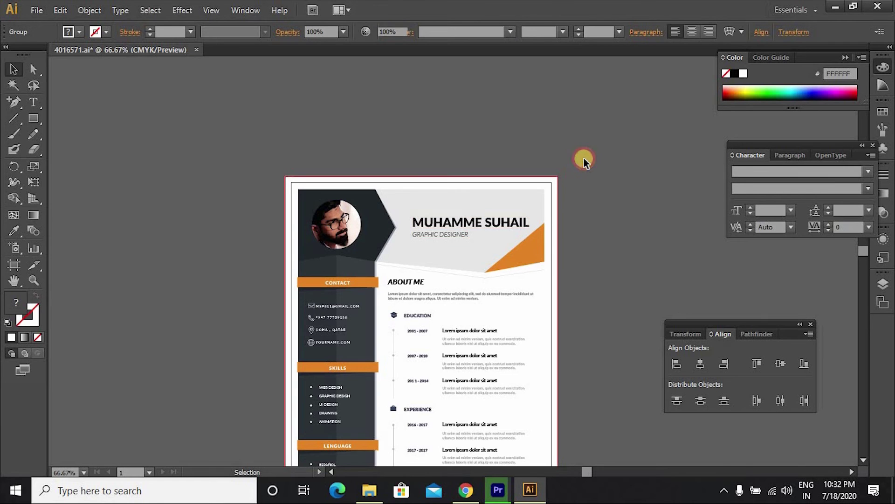
pyautogui.scroll(-3, 583, 160)
pyautogui.scroll(-2, 583, 160)
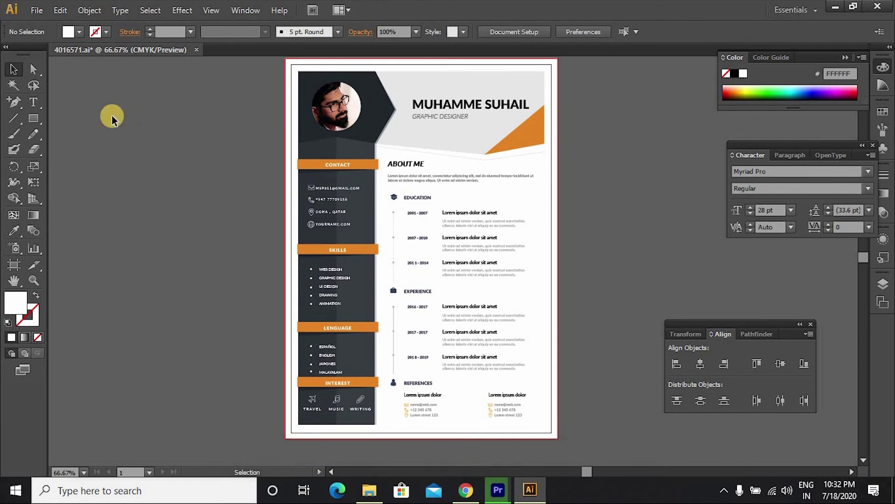
# Step: Save the CV to the Desktop as 4016571.pdf using the [High Quality Print] preset
pyautogui.click(38, 10)
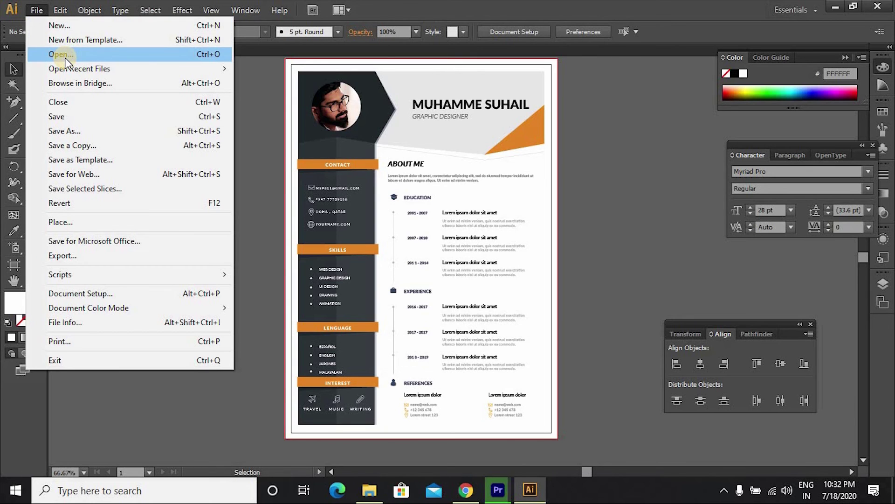
pyautogui.click(93, 131)
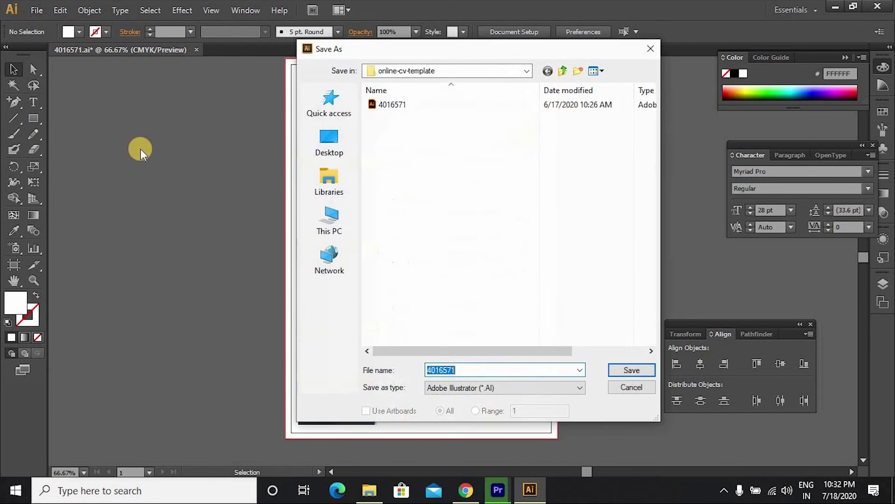
pyautogui.click(501, 387)
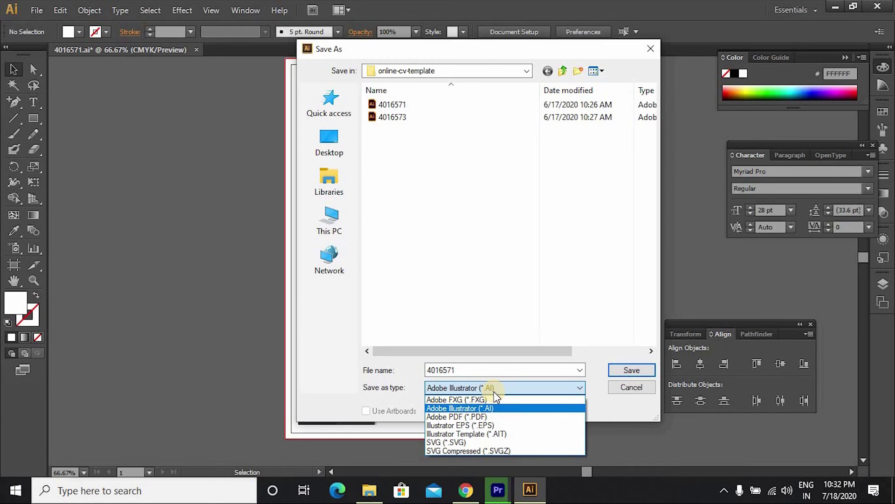
pyautogui.click(488, 415)
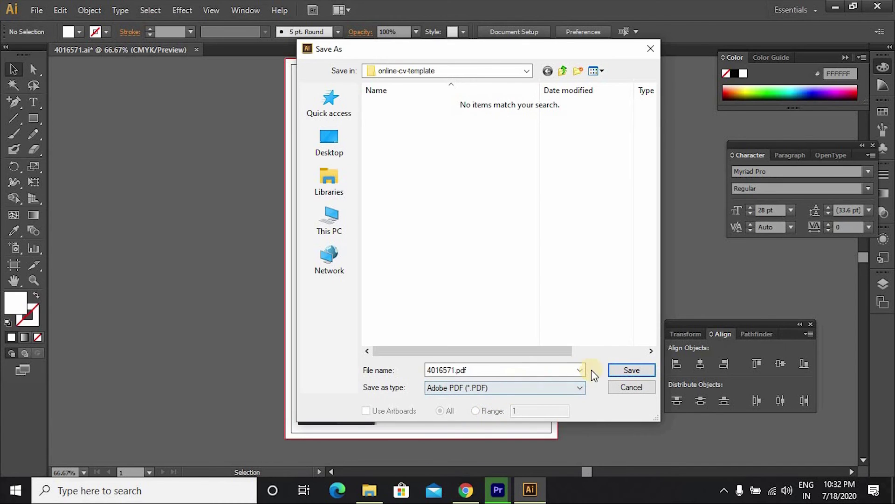
pyautogui.click(319, 138)
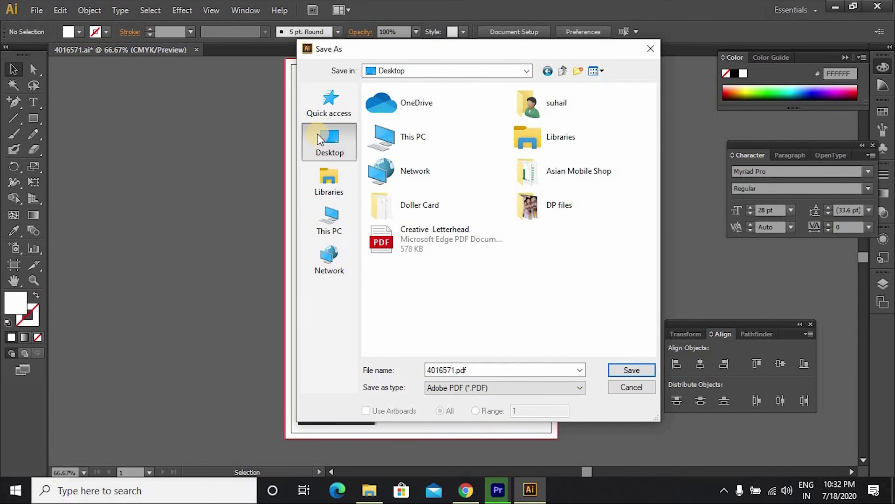
pyautogui.click(626, 367)
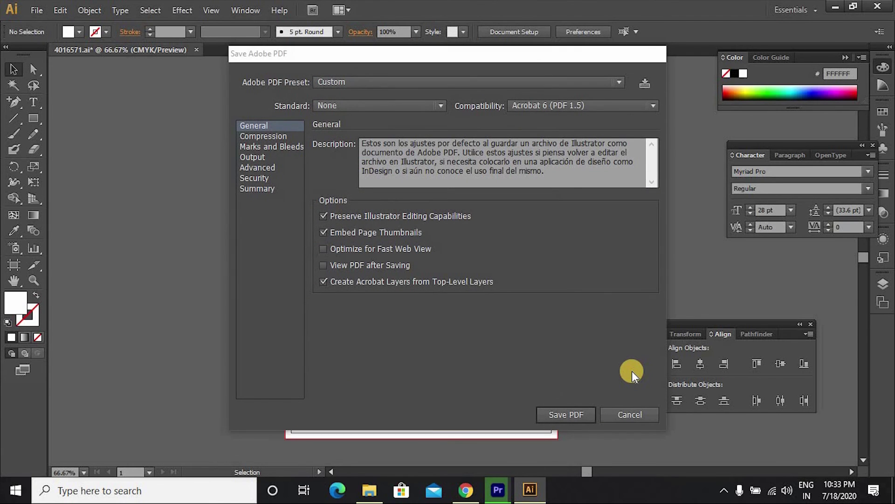
pyautogui.click(619, 81)
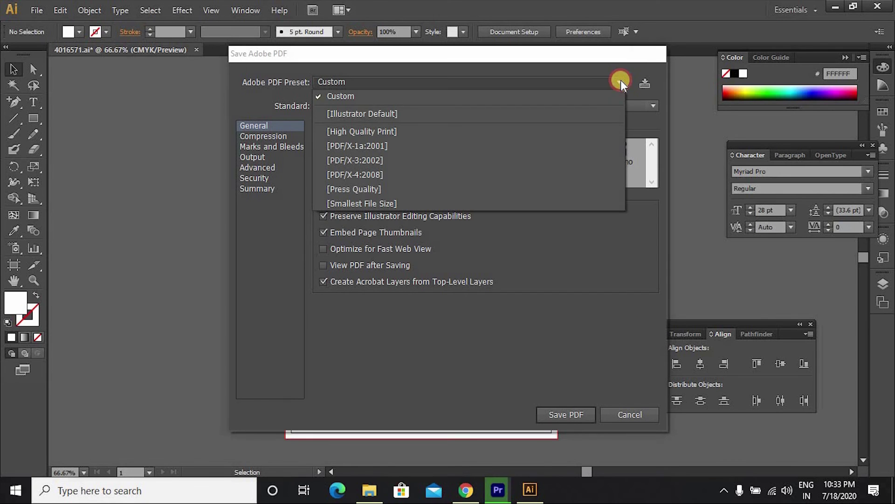
pyautogui.click(503, 129)
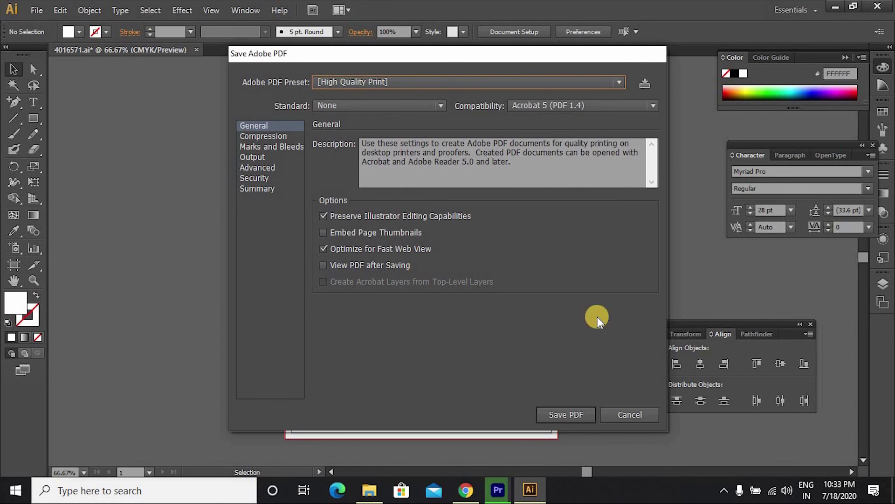
pyautogui.click(581, 418)
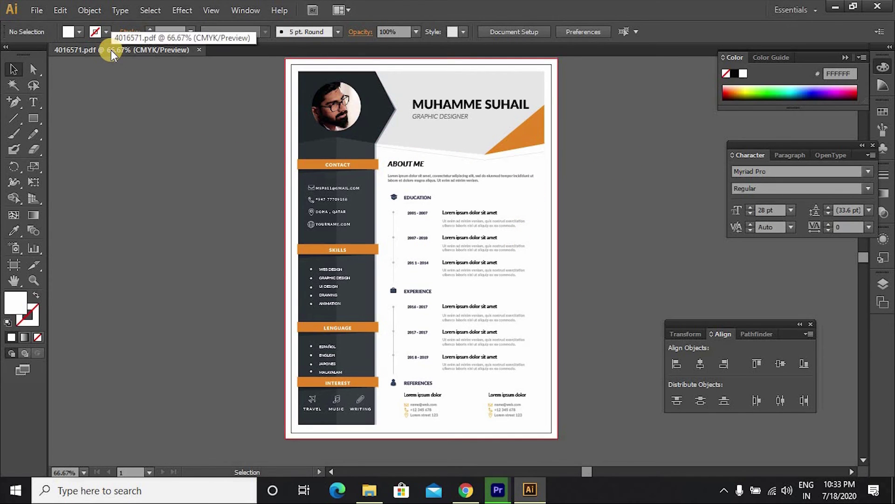
# Step: Export the CV to the Desktop as 4016571.jpg at JPEG quality 10 (Maximum)
pyautogui.click(35, 10)
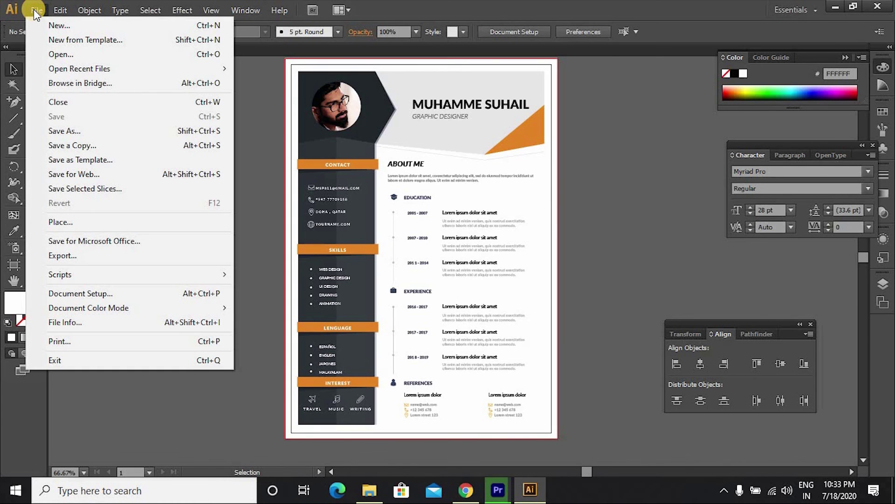
pyautogui.click(69, 254)
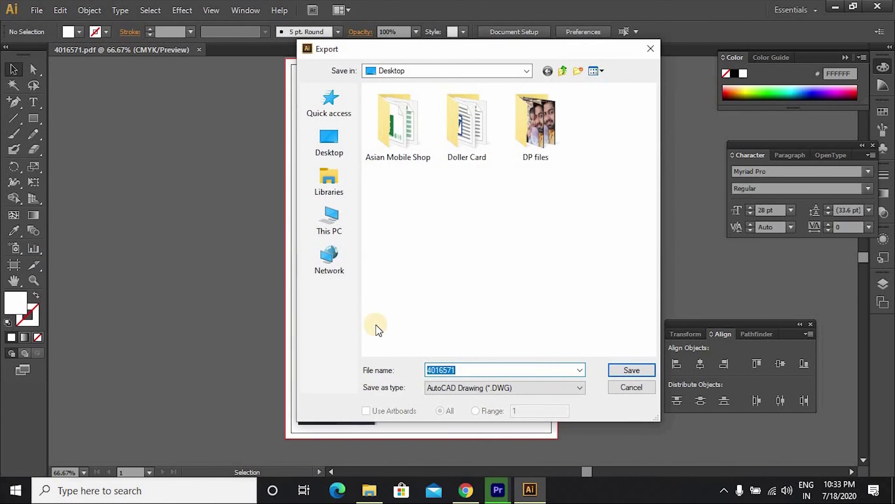
pyautogui.click(453, 386)
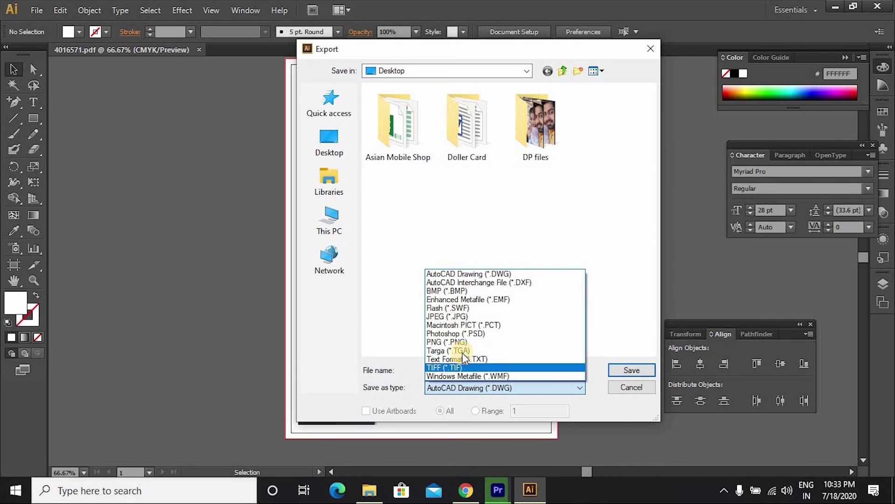
pyautogui.click(457, 318)
pyautogui.click(313, 145)
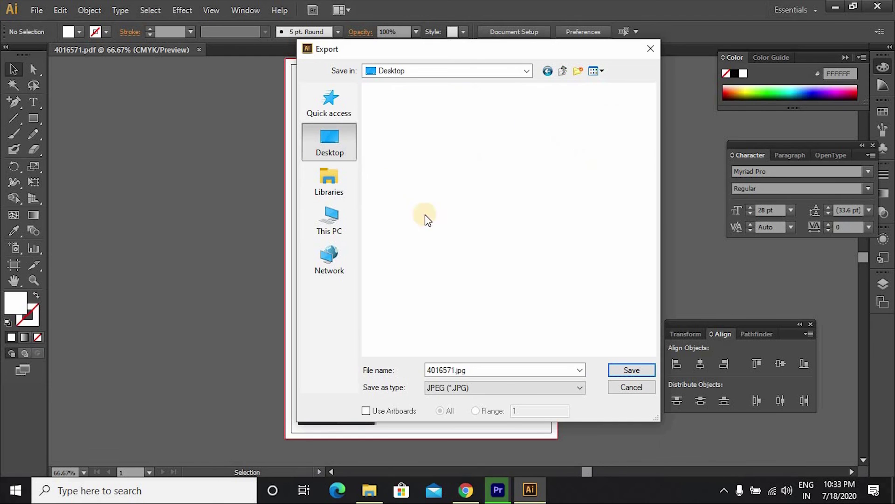
pyautogui.click(616, 373)
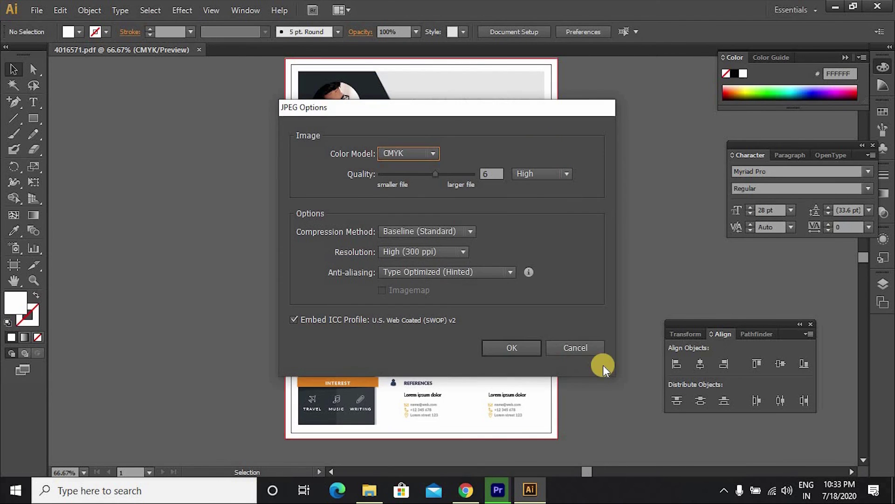
pyautogui.click(433, 174)
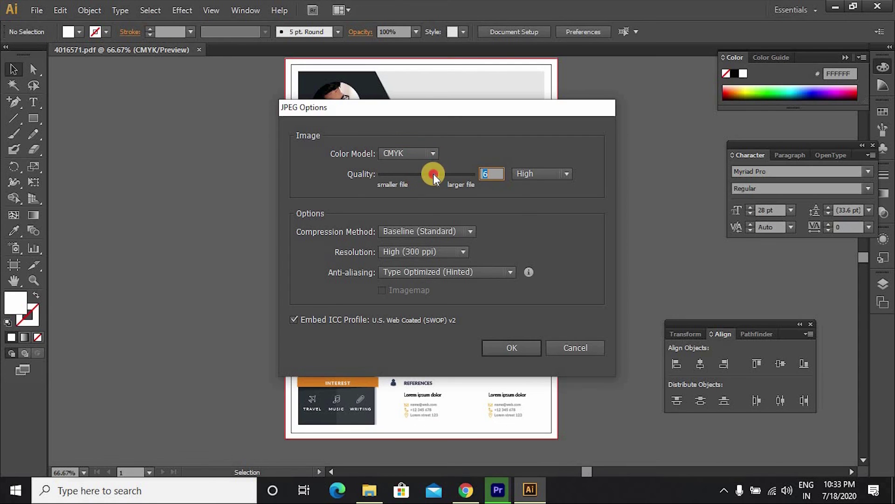
pyautogui.moveTo(437, 173); pyautogui.dragTo(507, 180)
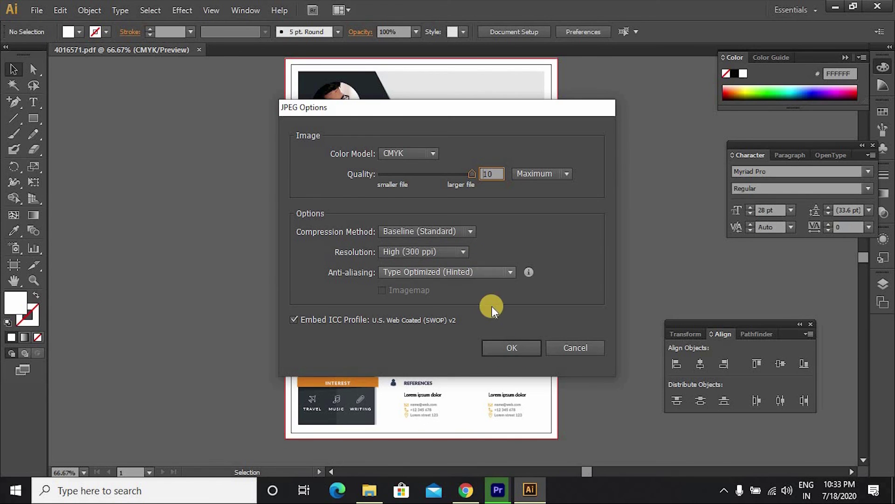
pyautogui.click(502, 348)
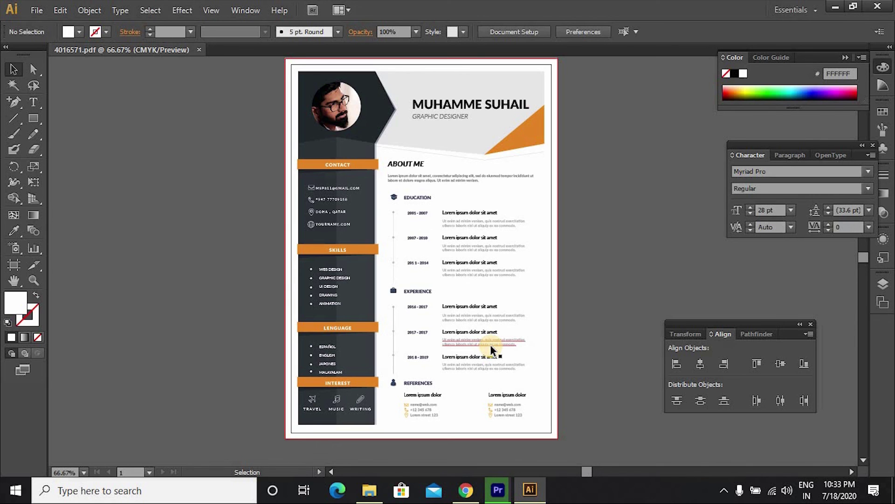
# Step: Show the Windows desktop and open the 4016571 PDF in Chrome
pyautogui.press('super+d')
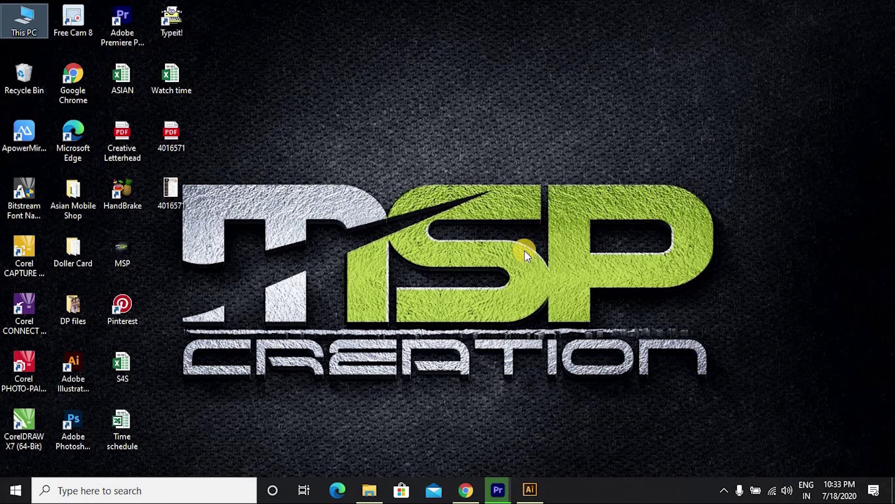
pyautogui.click(171, 145)
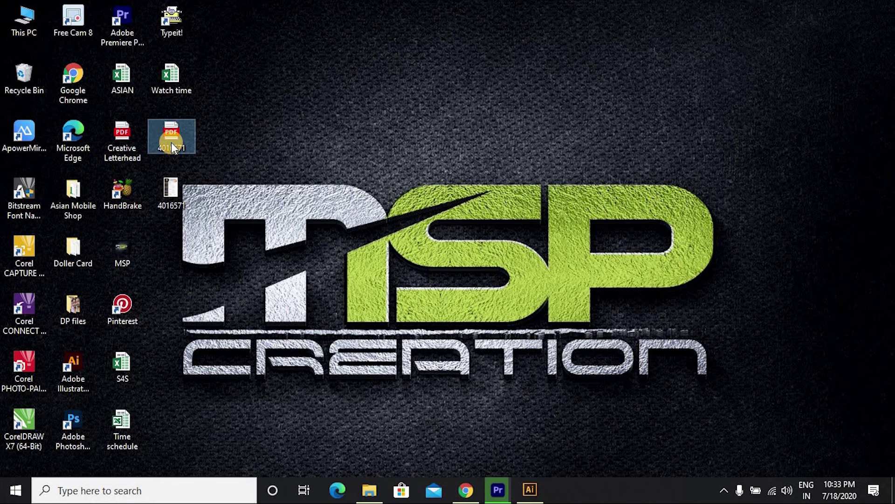
pyautogui.keyDown('ctrl'); pyautogui.click(179, 191); pyautogui.keyUp('ctrl')
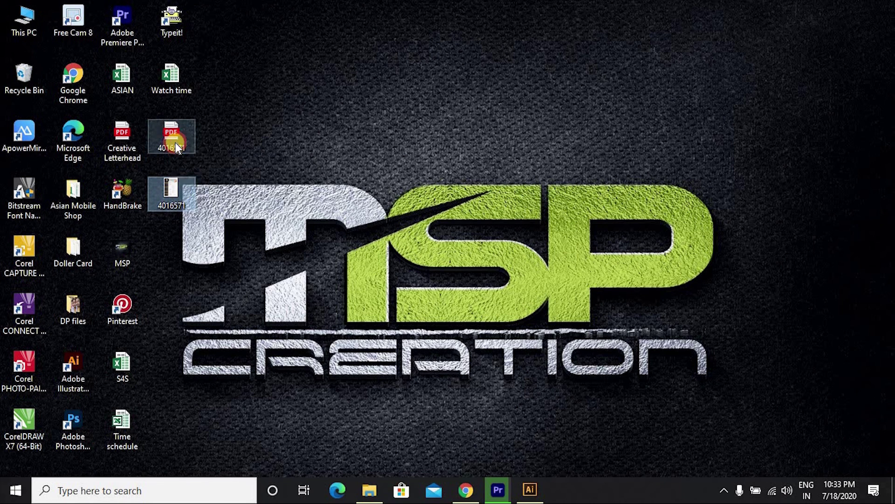
pyautogui.doubleClick(175, 142)
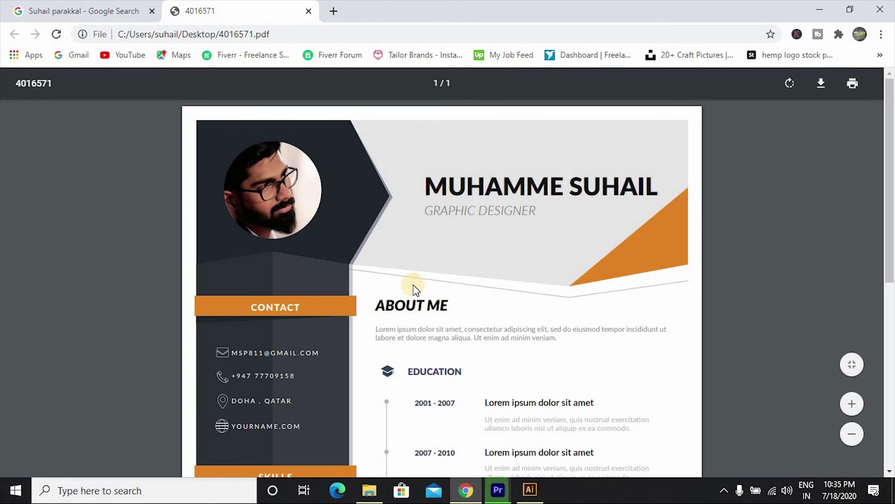
pyautogui.click(886, 164)
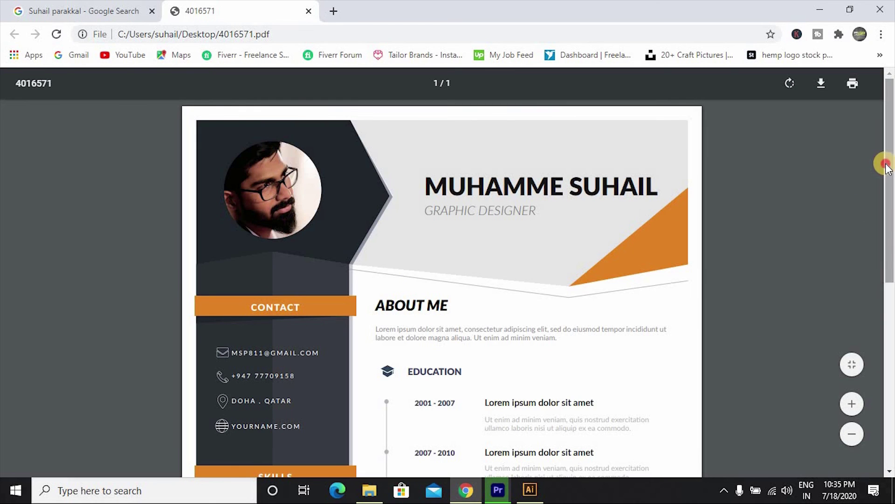
pyautogui.moveTo(886, 164); pyautogui.dragTo(883, 356)
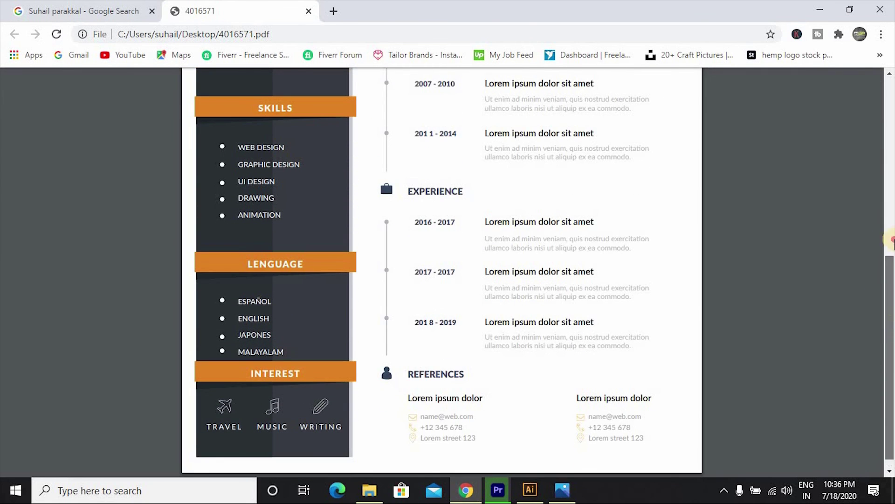
pyautogui.moveTo(892, 240); pyautogui.dragTo(879, 113)
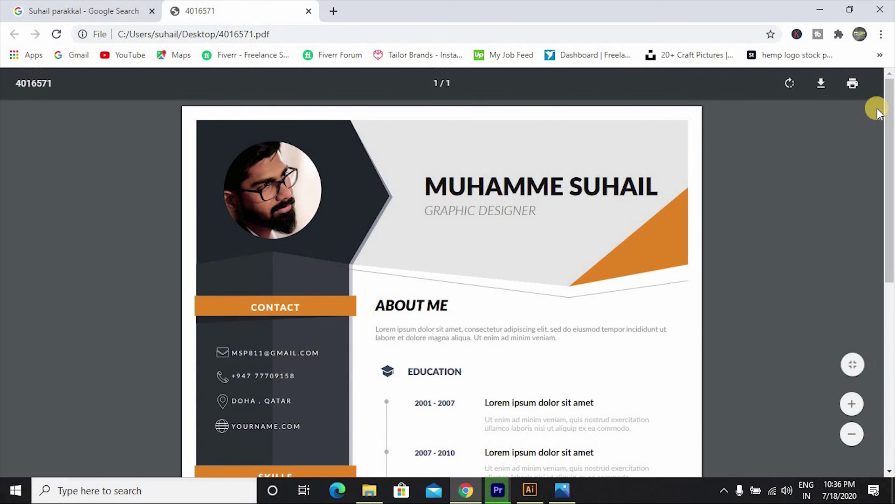